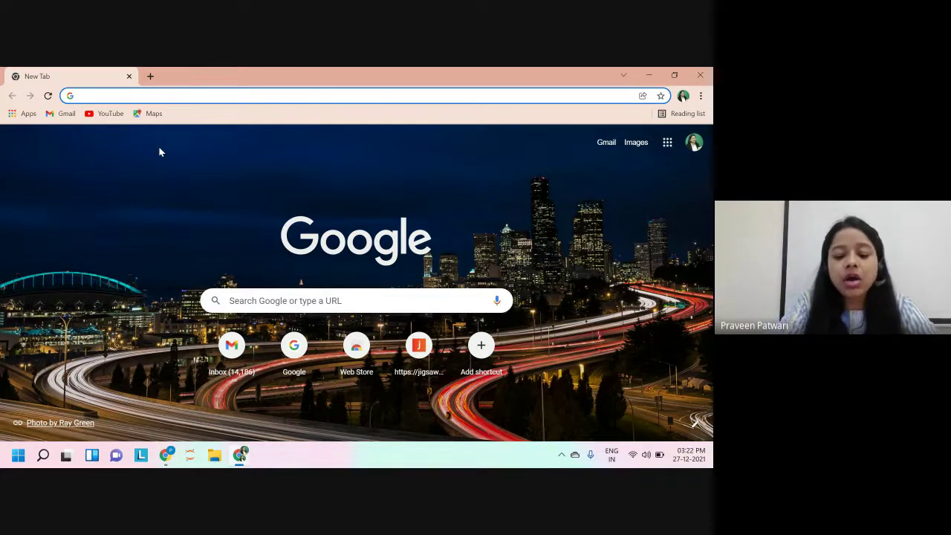
Step: Search 'iai login', open the IAI login result, and go to the institute's home page
type("iai log")
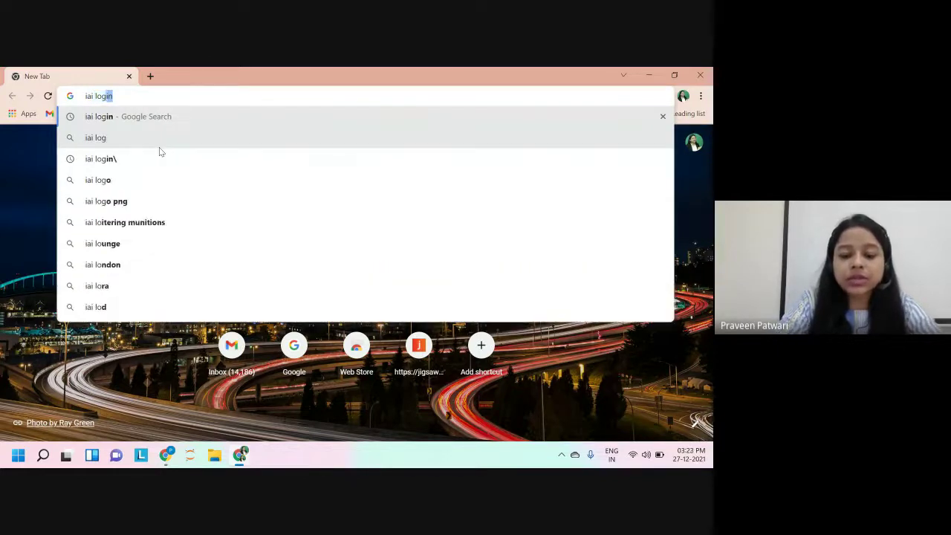
type("in")
key("Return")
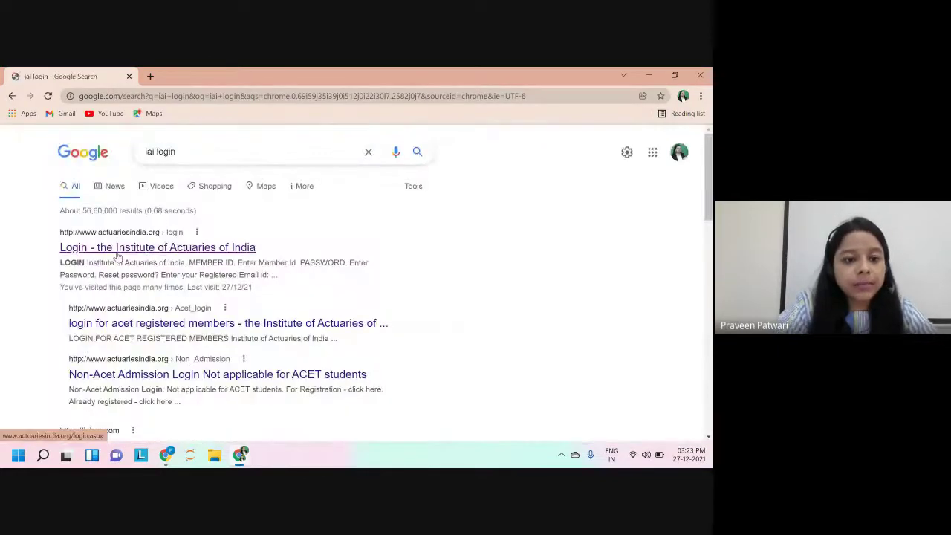
left_click(117, 253)
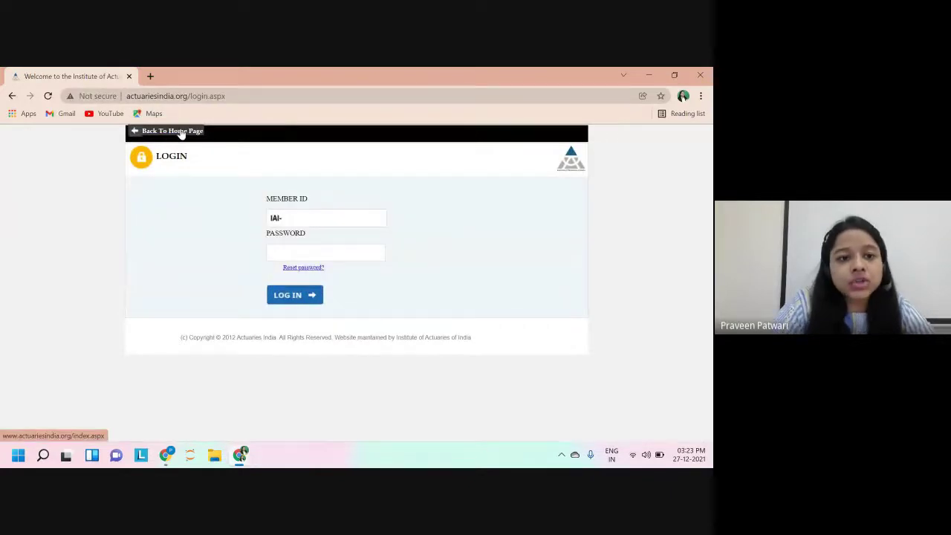
left_click(182, 132)
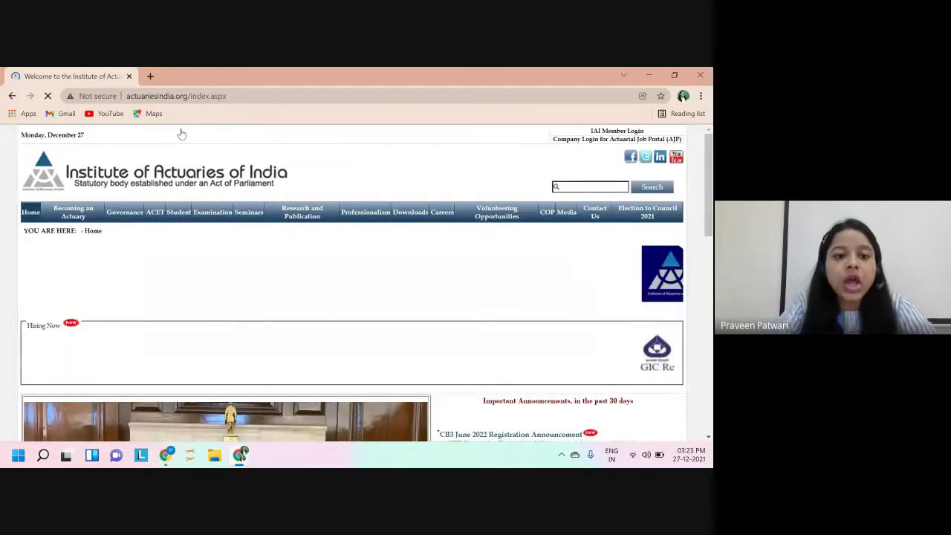
mouse_move(182, 218)
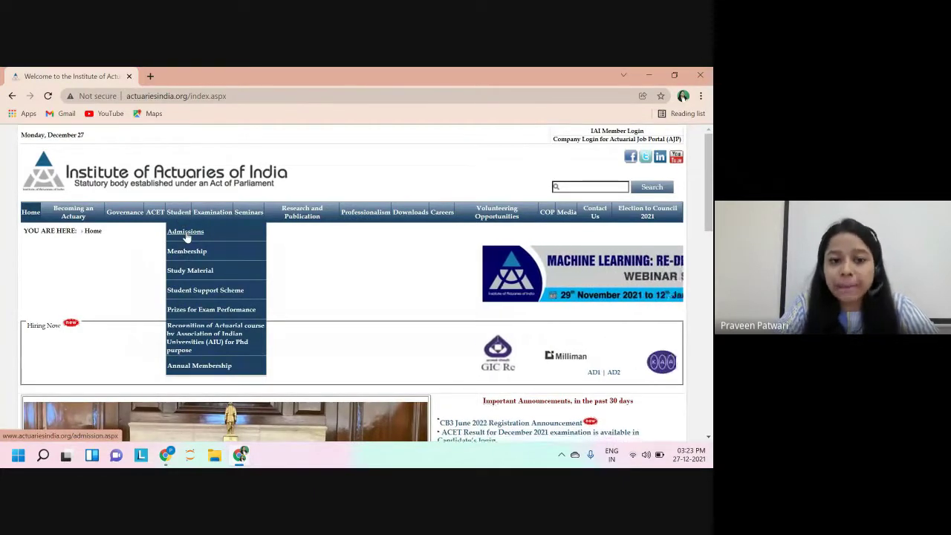
Step: Open Student > Admissions and scroll down to the Non-ACET Eligibility Criteria
left_click(186, 234)
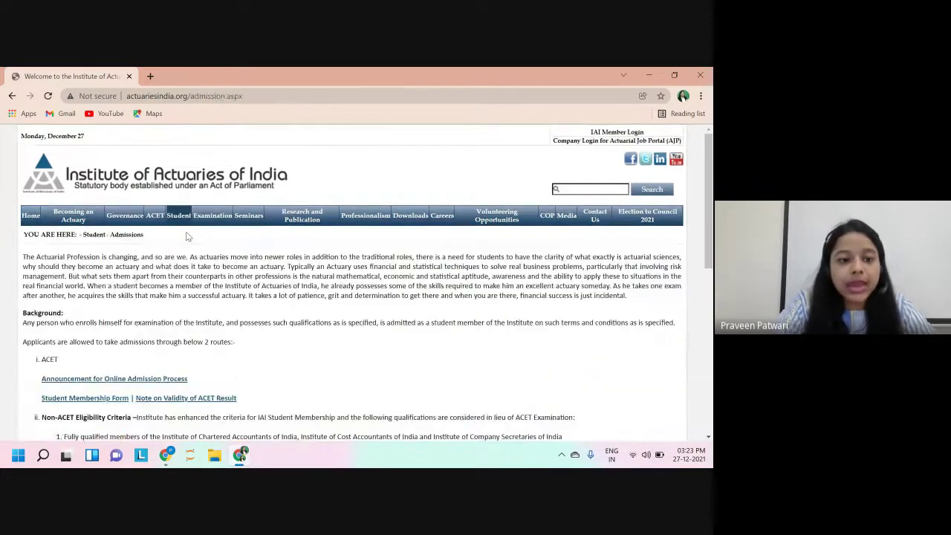
scroll(183, 290, "down", 1)
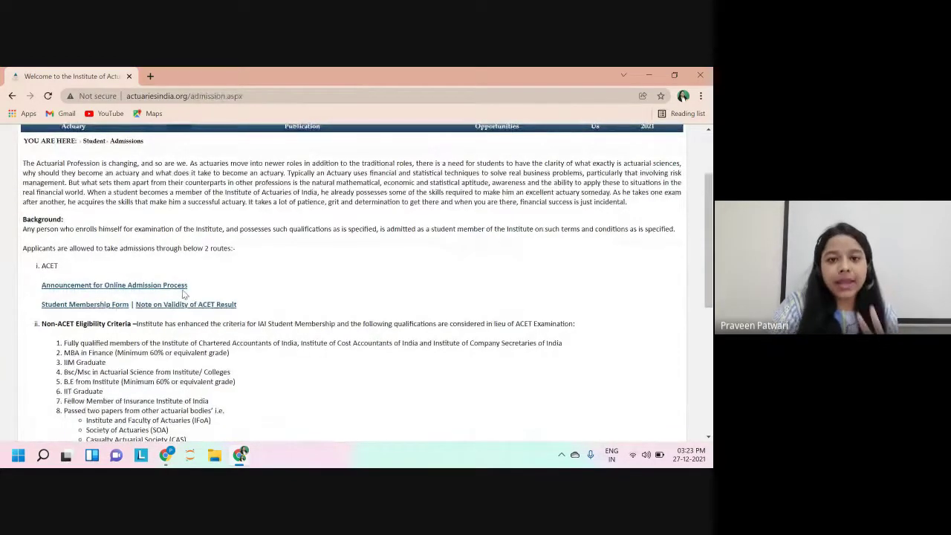
scroll(183, 293, "down", 1)
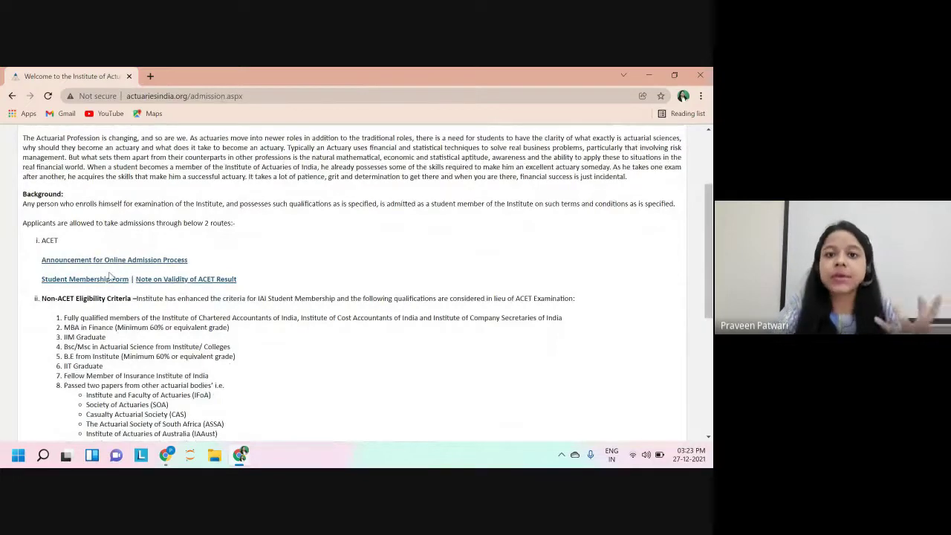
scroll(109, 275, "down", 2)
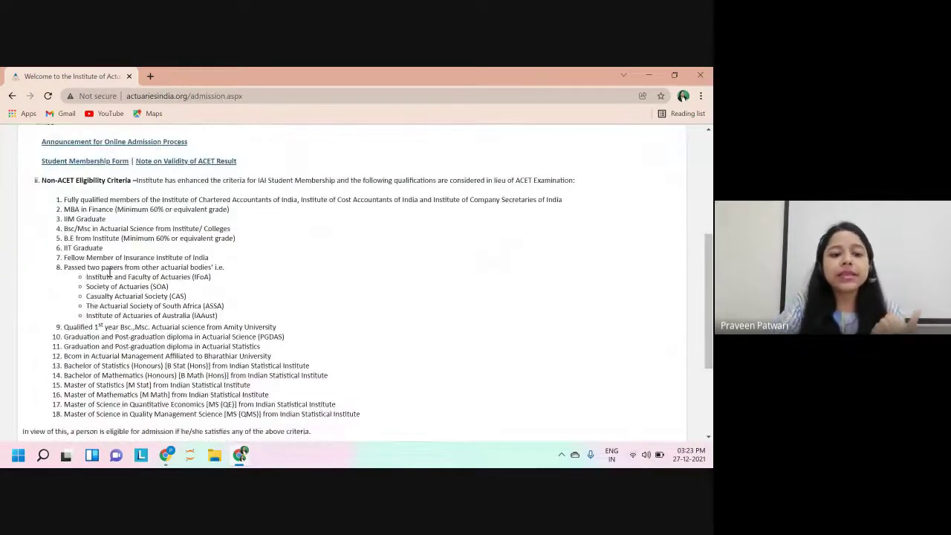
scroll(109, 273, "down", 1)
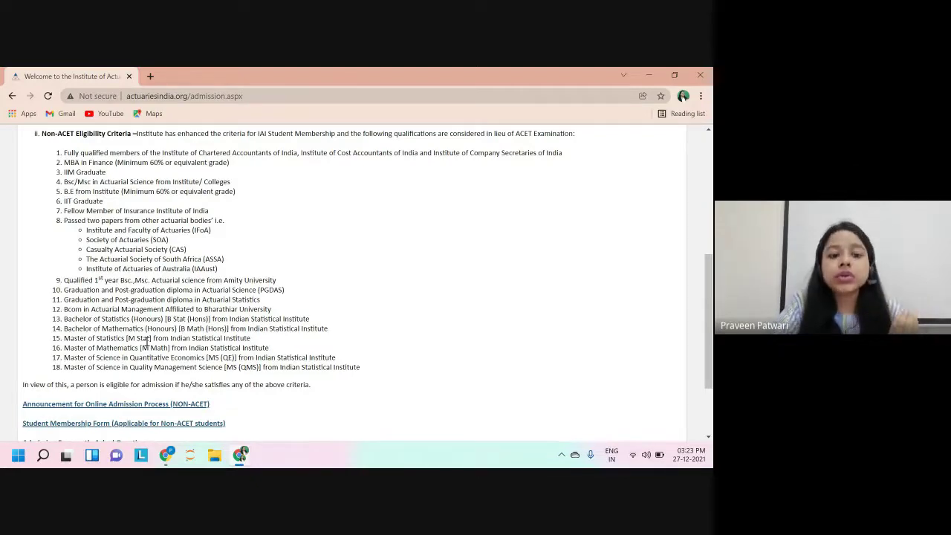
left_click_drag(72, 221, 149, 221)
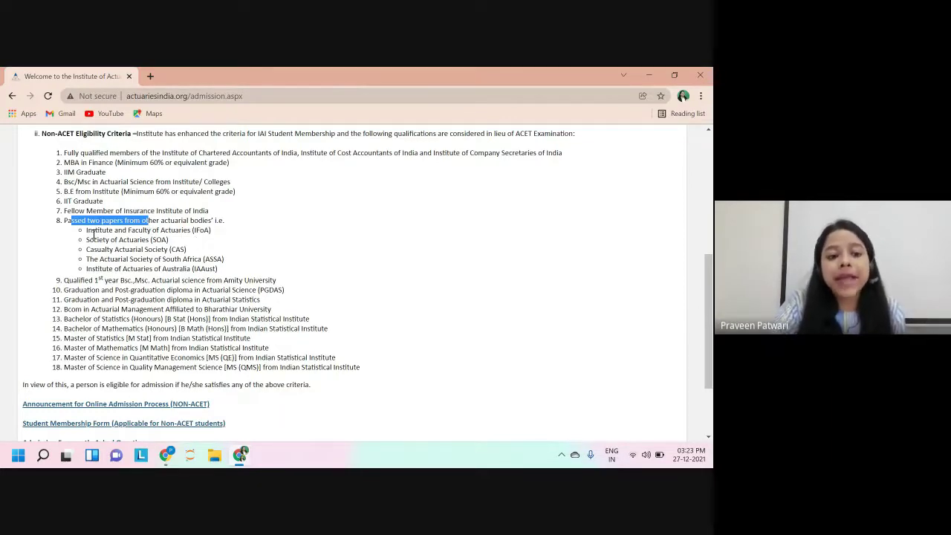
left_click_drag(122, 231, 190, 230)
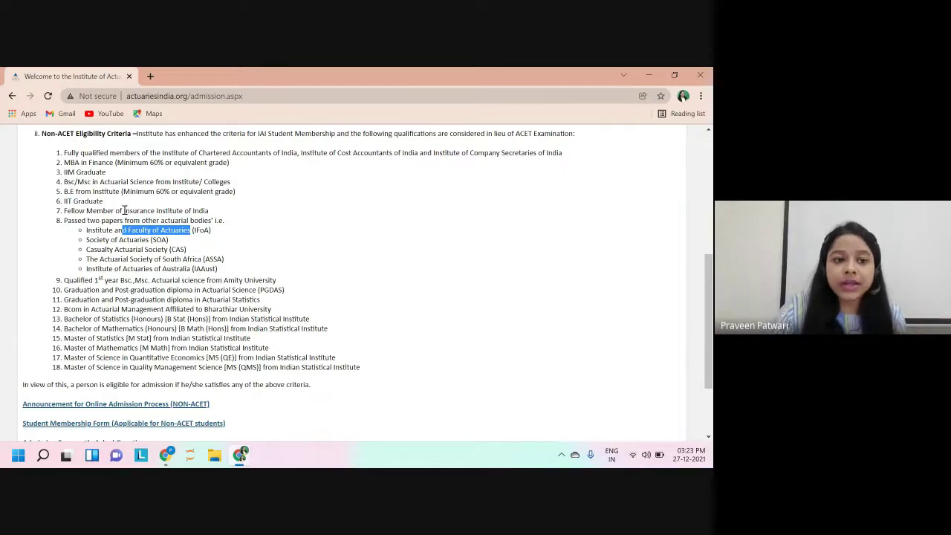
left_click_drag(112, 175, 61, 179)
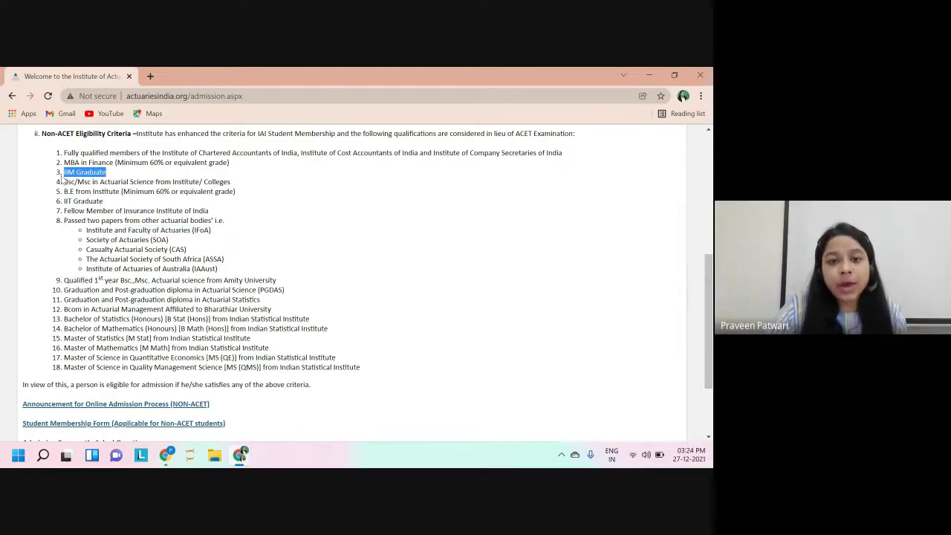
left_click_drag(113, 163, 64, 163)
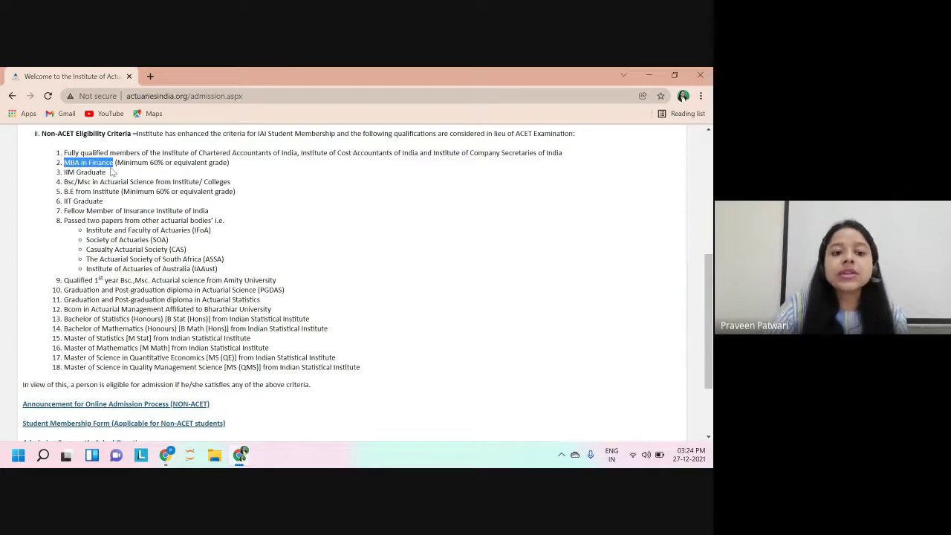
left_click(127, 242)
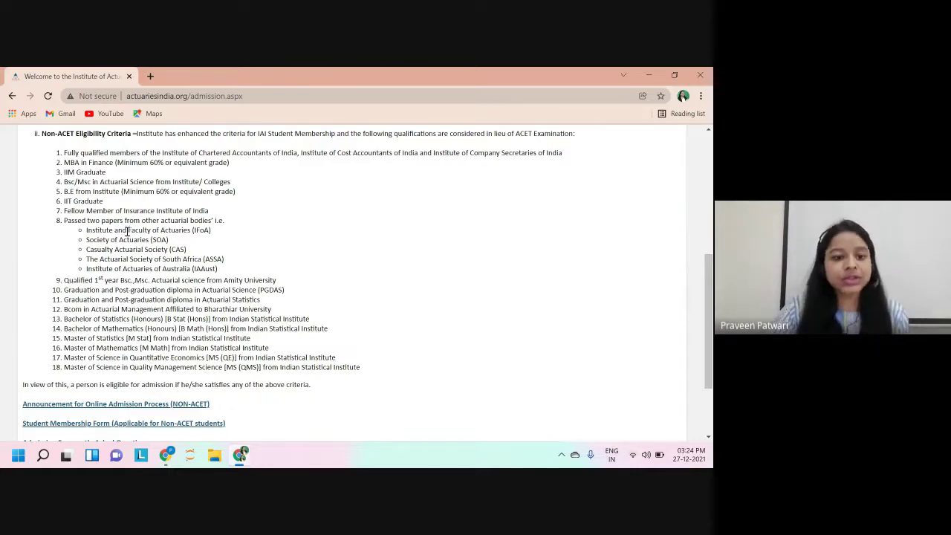
scroll(141, 239, "down", 1)
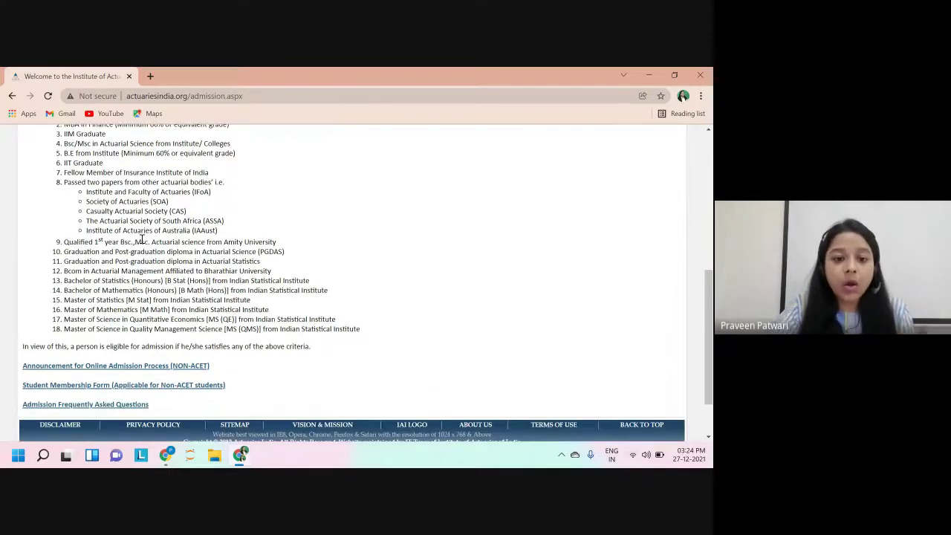
scroll(141, 239, "down", 2)
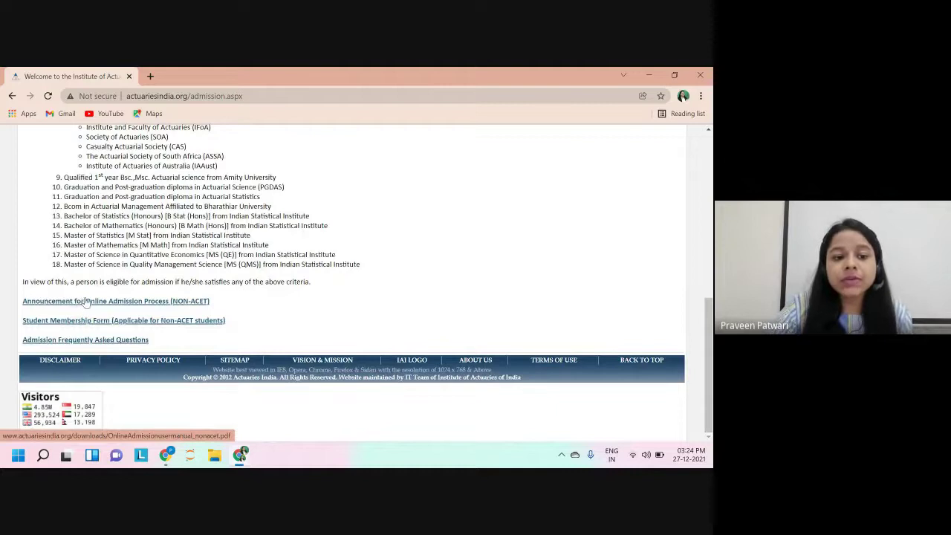
Step: Open the Non-ACET online admission announcement PDF, read to How to apply, and return to Admissions
left_click(145, 302)
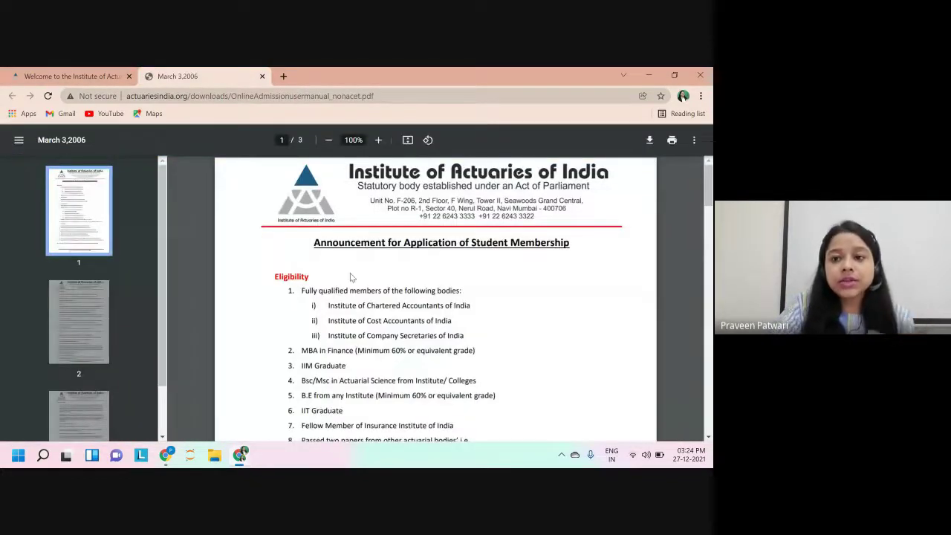
scroll(431, 264, "down", 3)
scroll(341, 208, "up", 1)
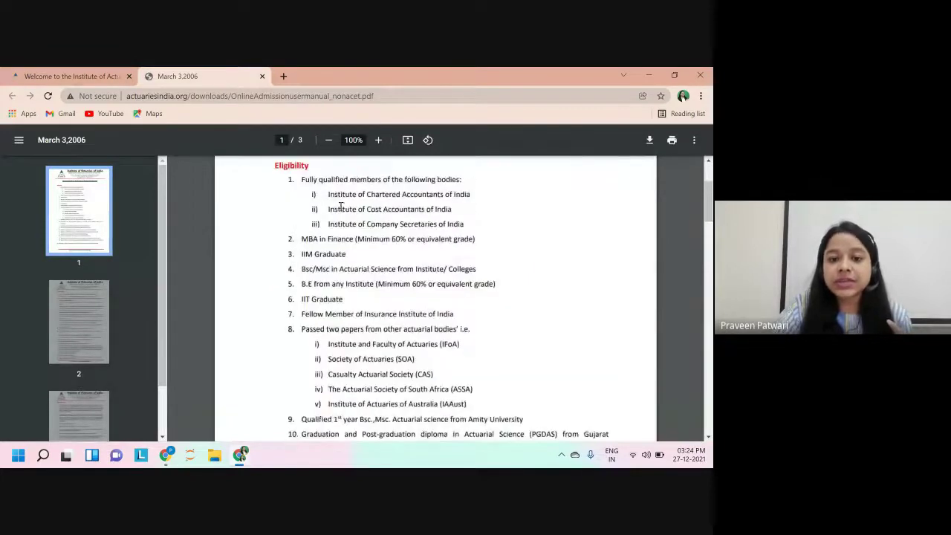
scroll(341, 206, "down", 3)
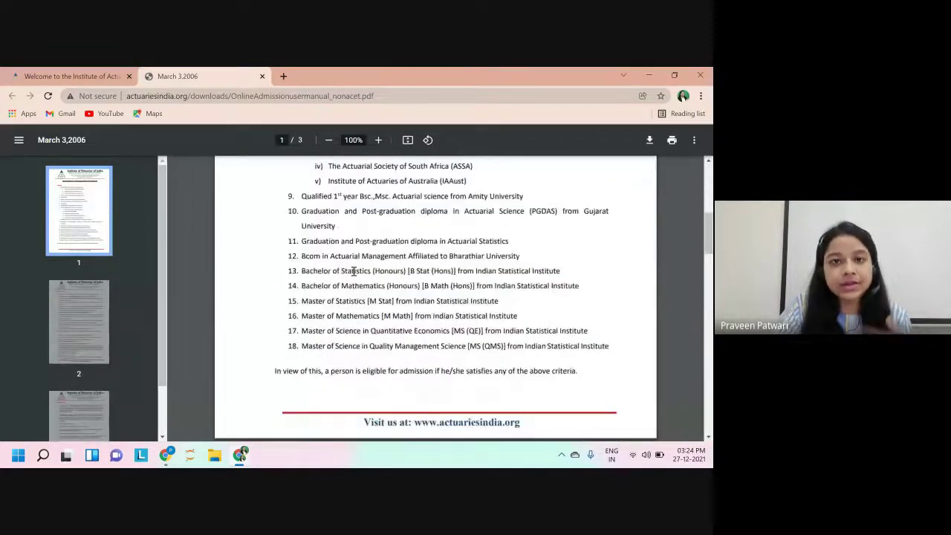
scroll(354, 271, "down", 6)
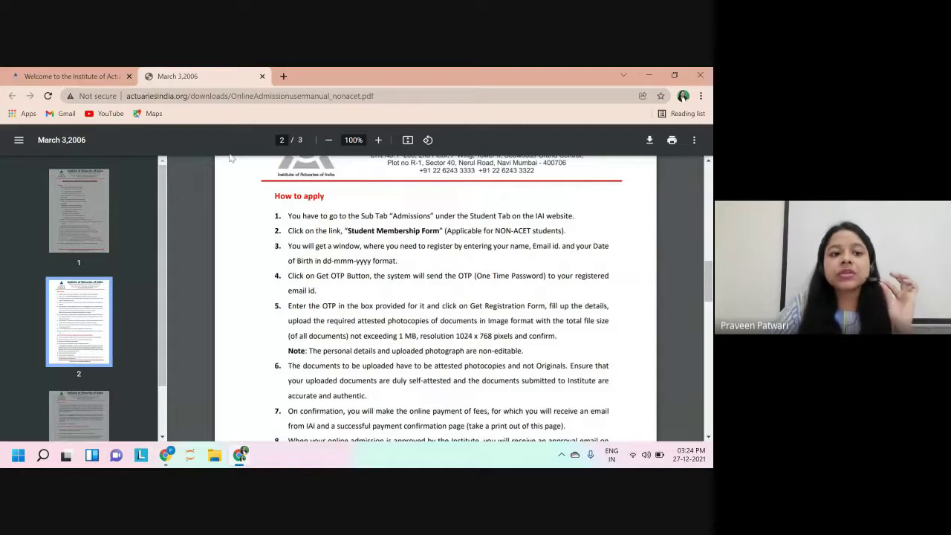
left_click(110, 72)
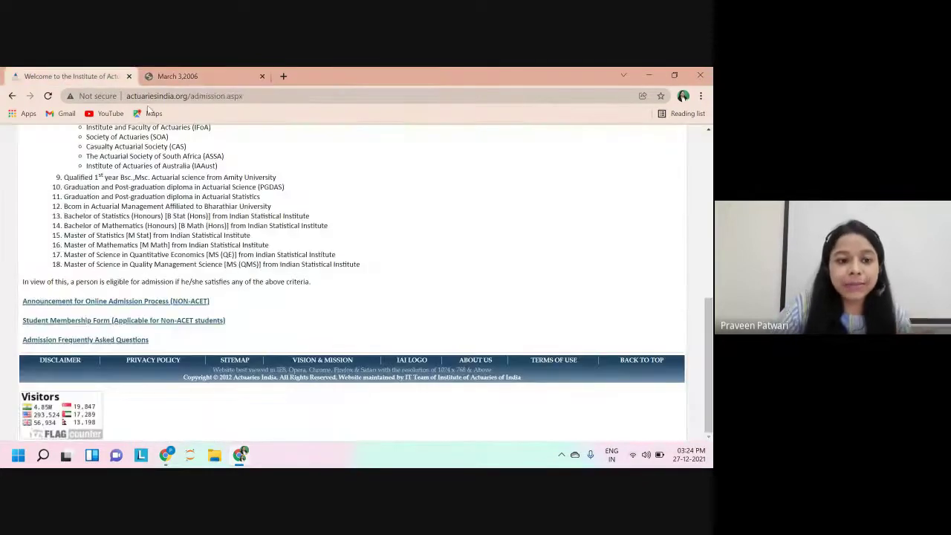
Step: Open the Non-ACET Student Membership Form, then its 'For Registration - click here' link
left_click(174, 324)
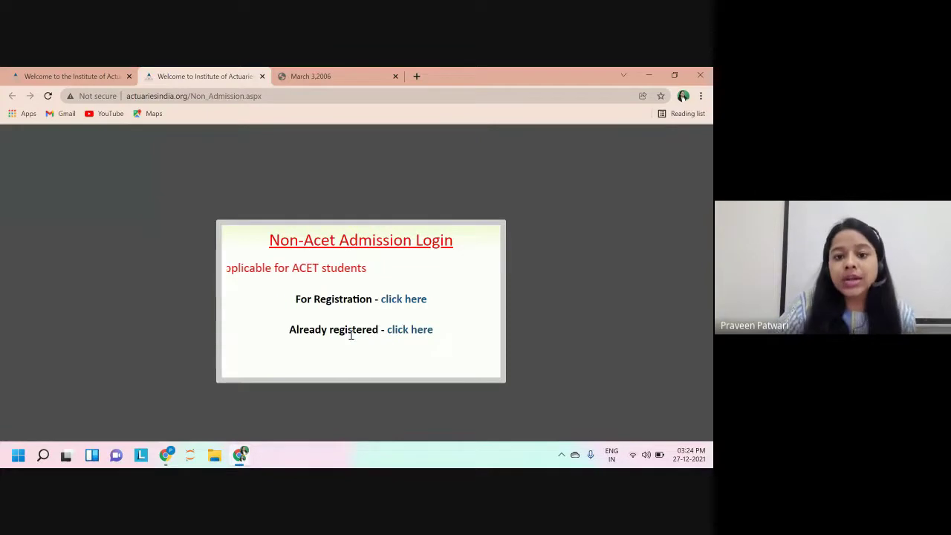
left_click(413, 301)
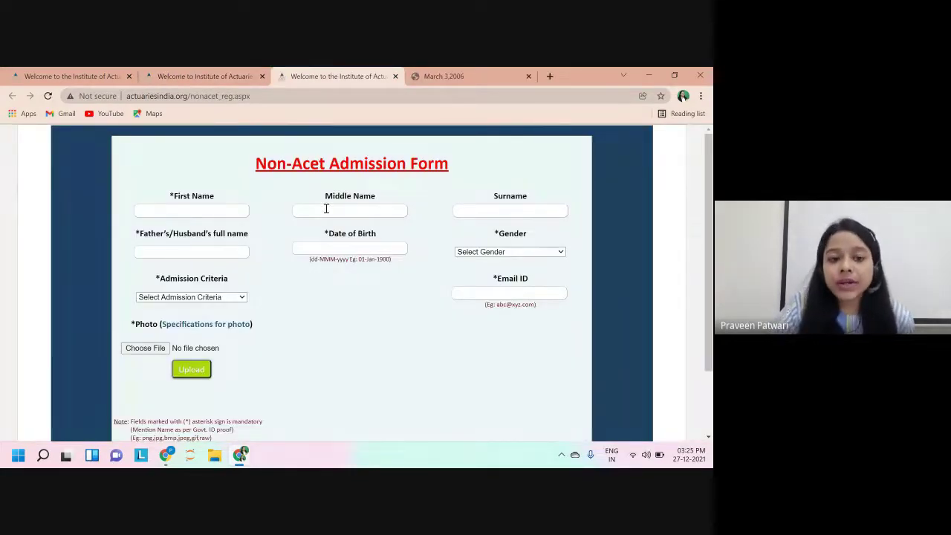
Step: Enter the applicant's first name and surname, capitalising the first letter of the first name
left_click(191, 212)
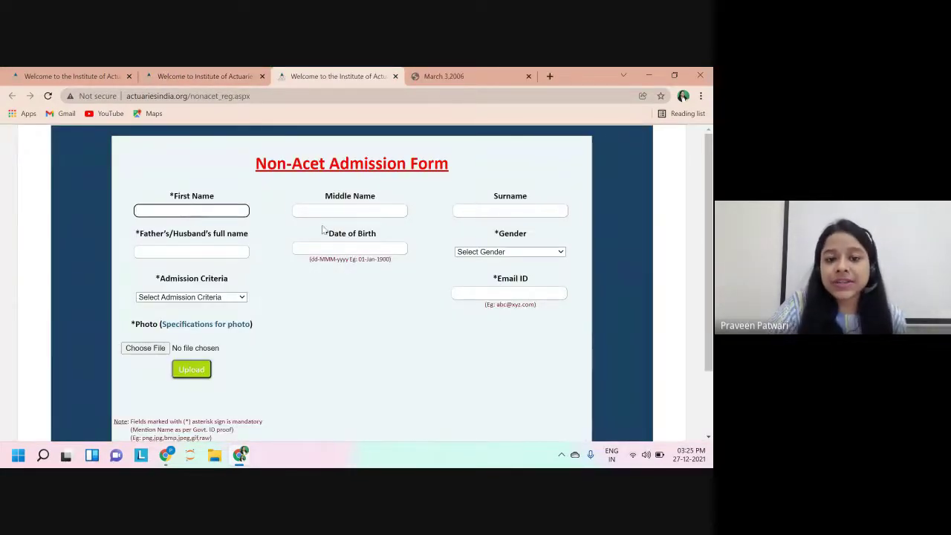
left_click(343, 213)
left_click(509, 213)
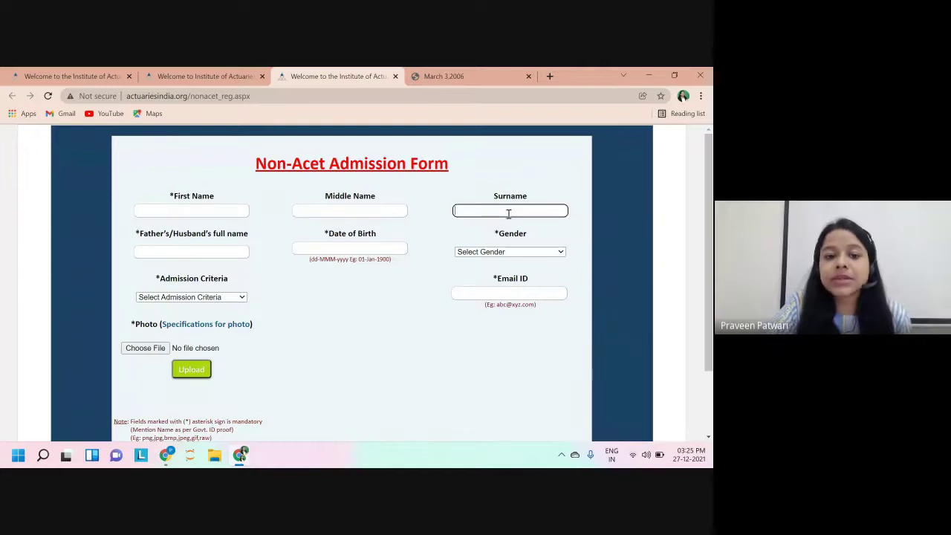
left_click(200, 215)
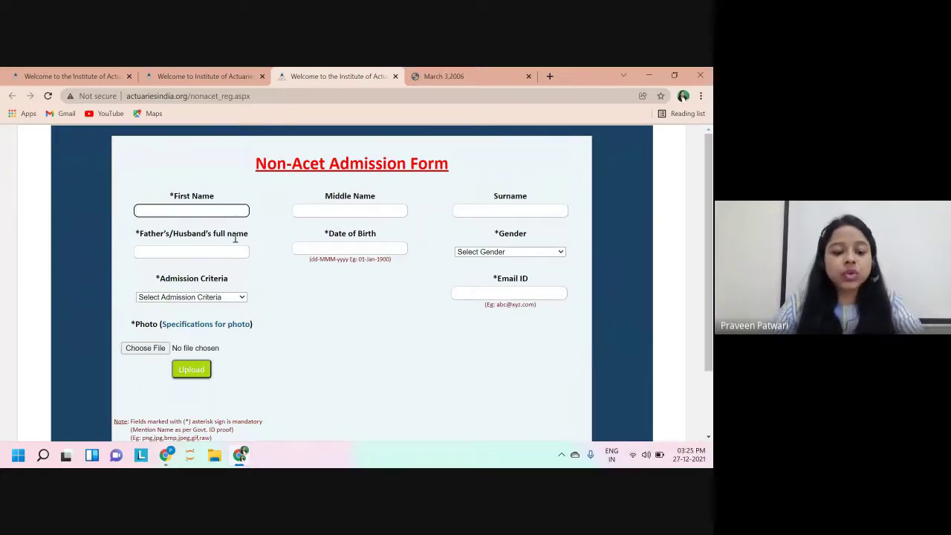
type("shivangee")
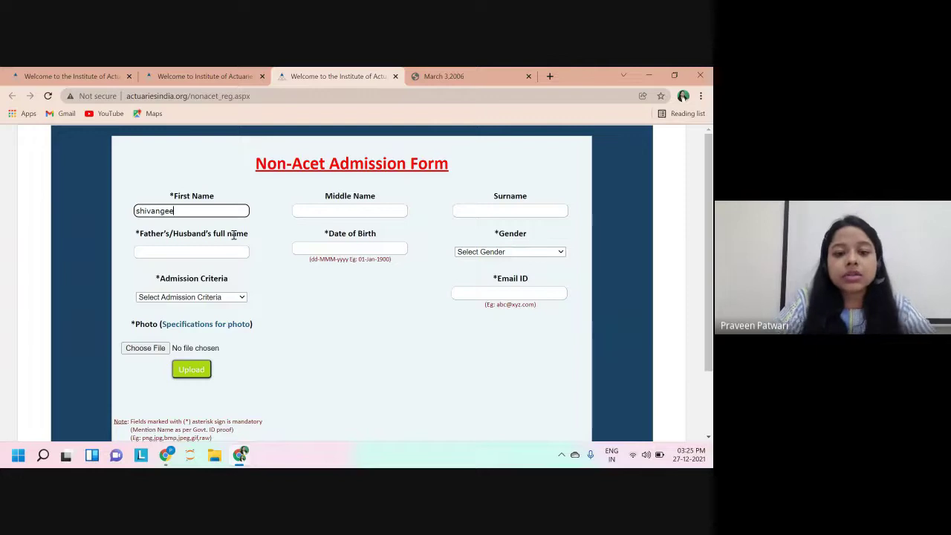
left_click(500, 214)
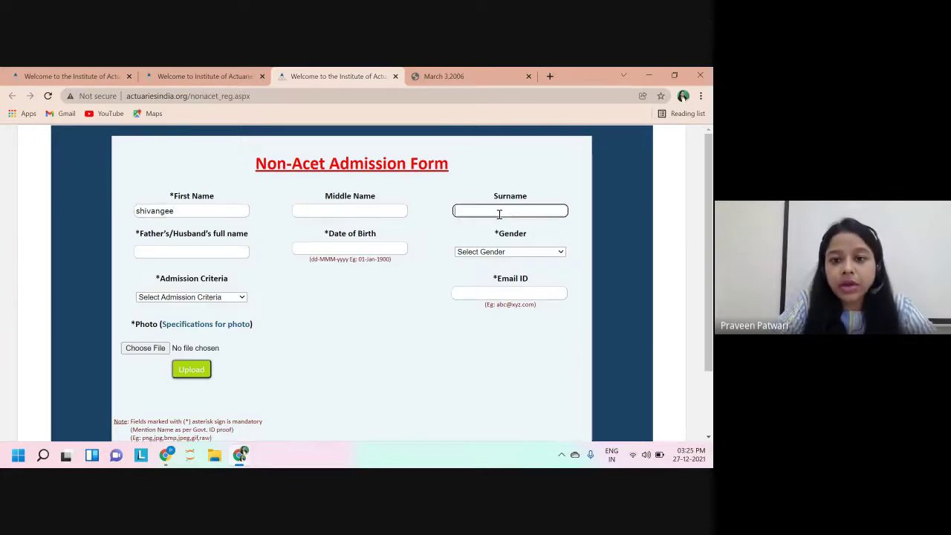
type("Agarwal")
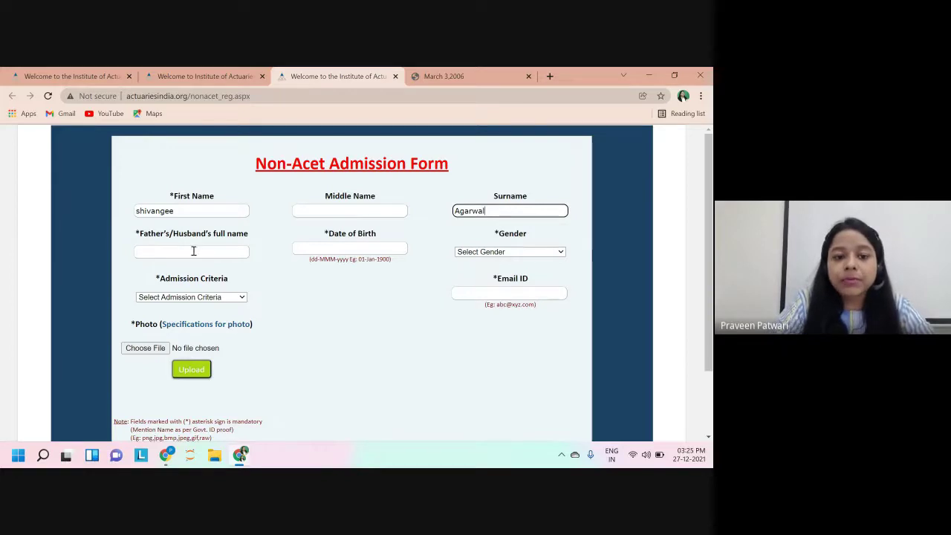
left_click(194, 252)
left_click(141, 212)
key("BackSpace")
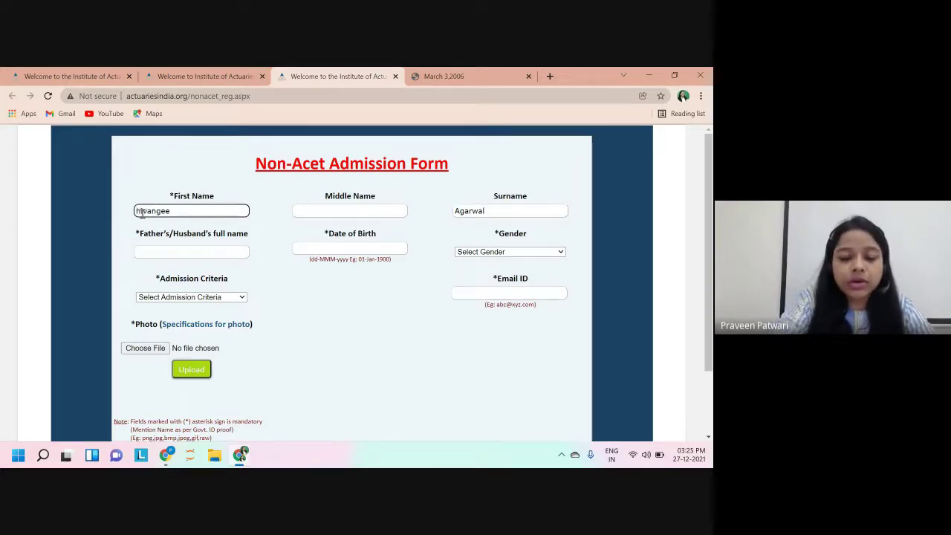
type("S")
Step: Enter the Date of Birth as 15-Sep-1997, following the dd-MMM-yyyy example
left_click(364, 246)
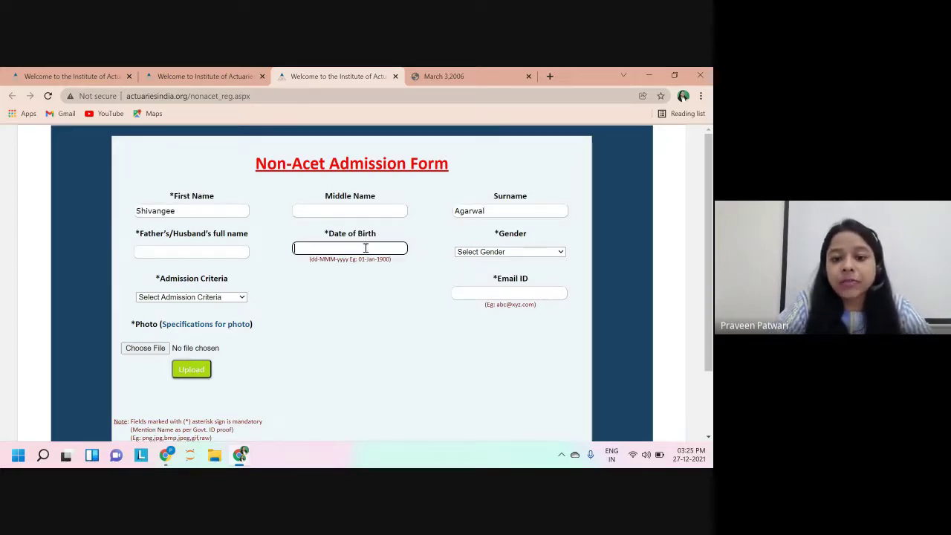
double_click(360, 260)
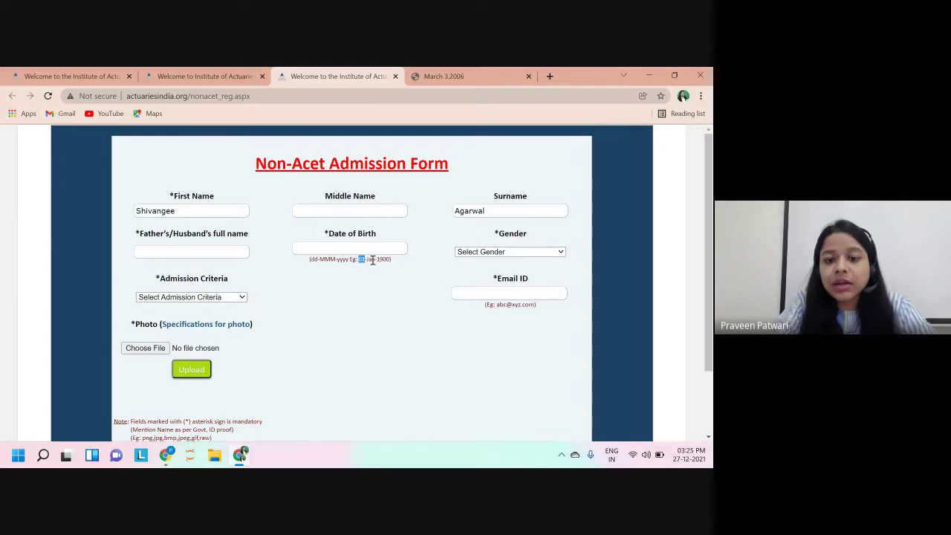
double_click(371, 259)
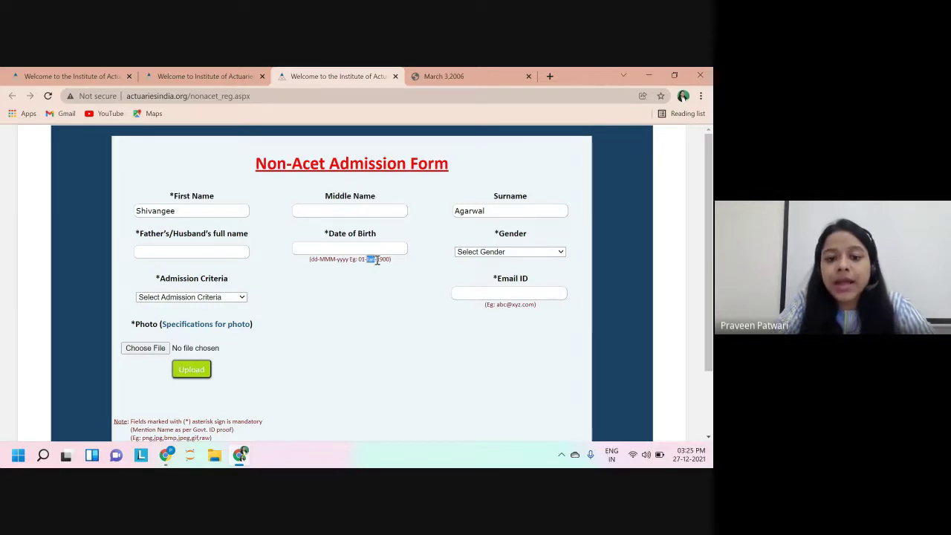
double_click(385, 260)
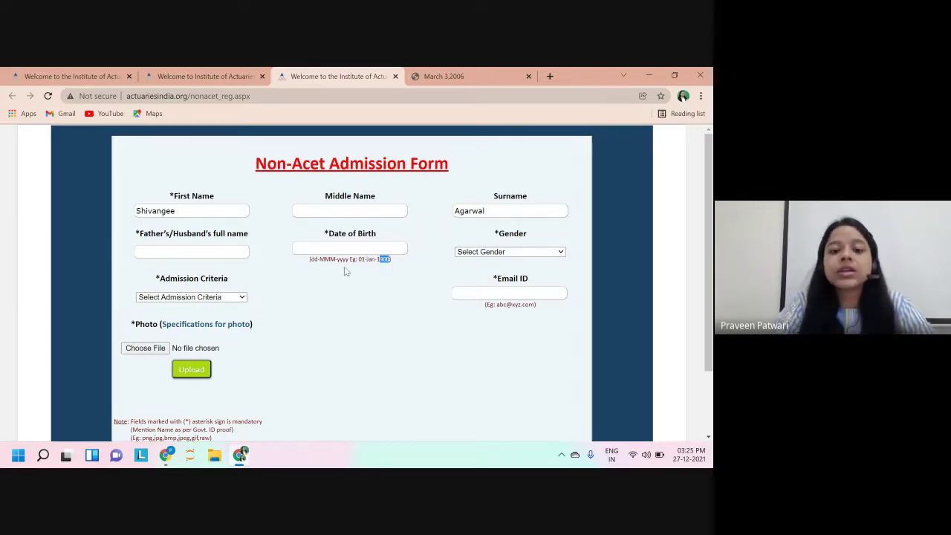
left_click(319, 246)
type("15")
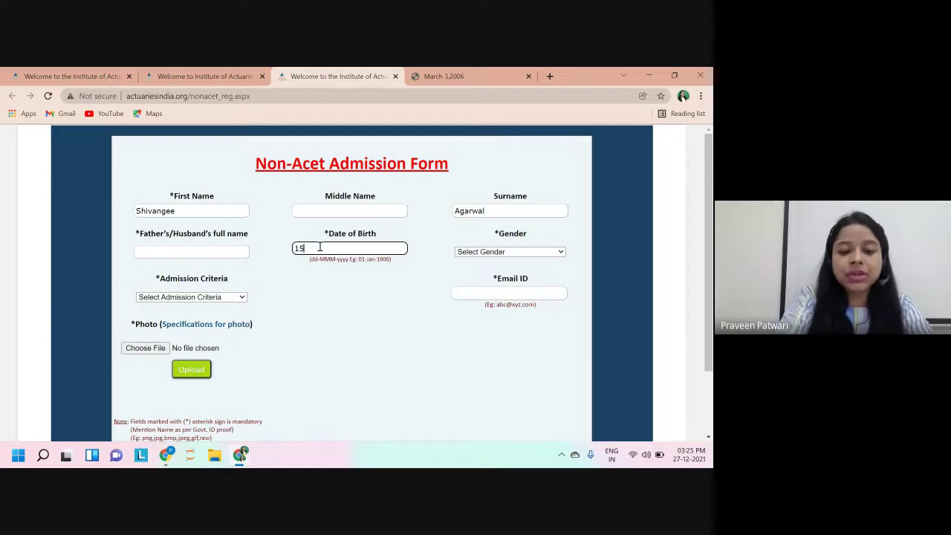
type("-Sep")
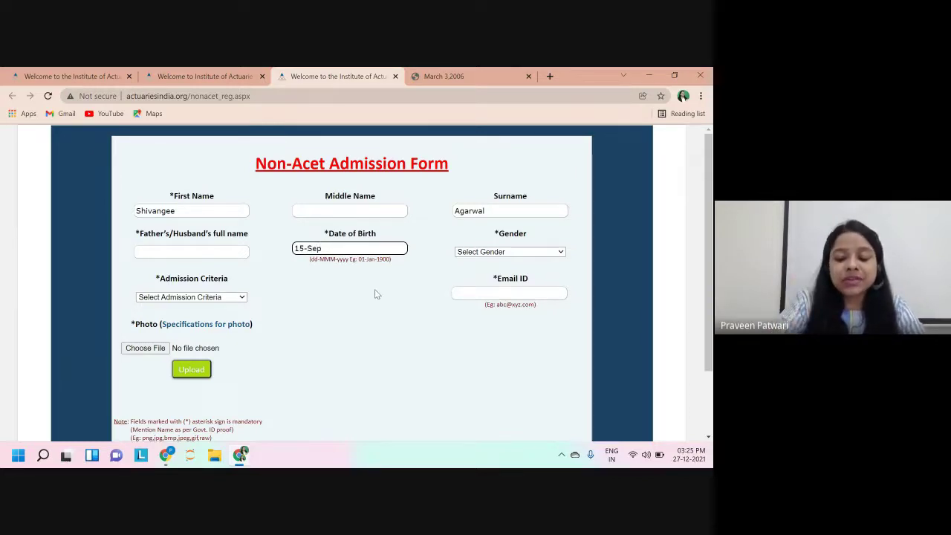
type("-")
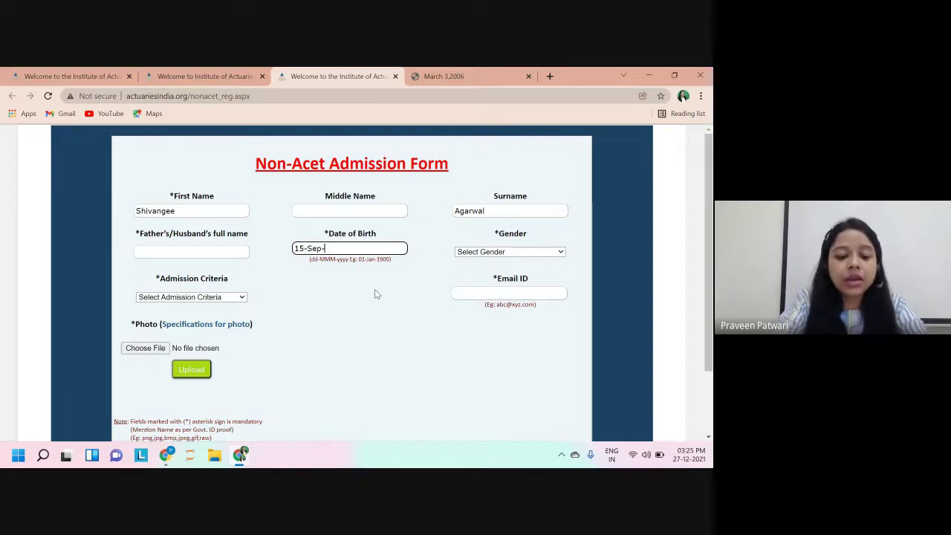
type("1997")
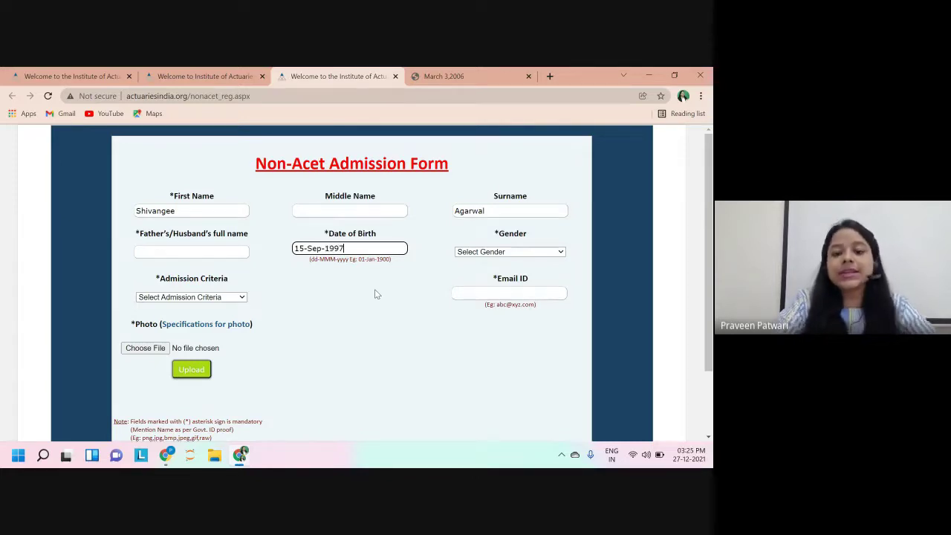
left_click(488, 253)
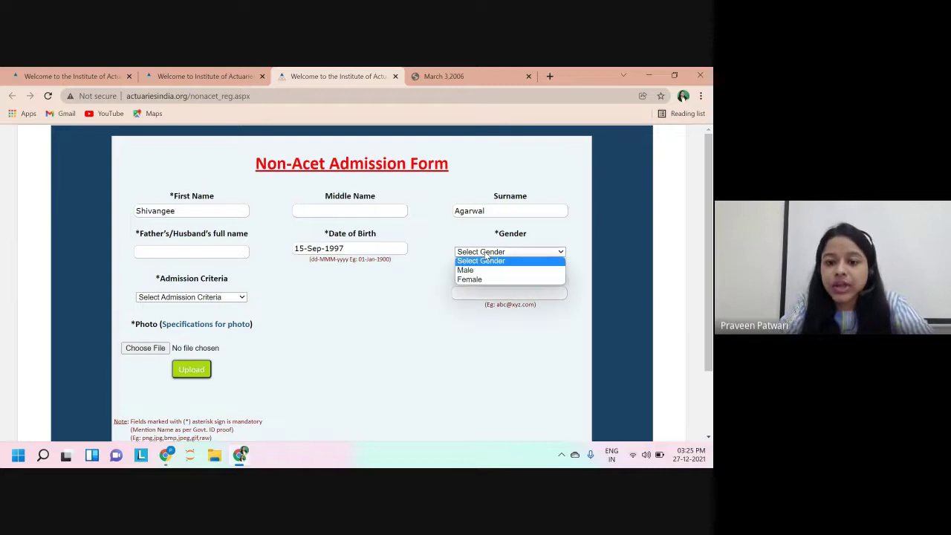
Step: Set Gender to Female and Admission Criteria to IFoA(Passed two papers)
left_click(484, 281)
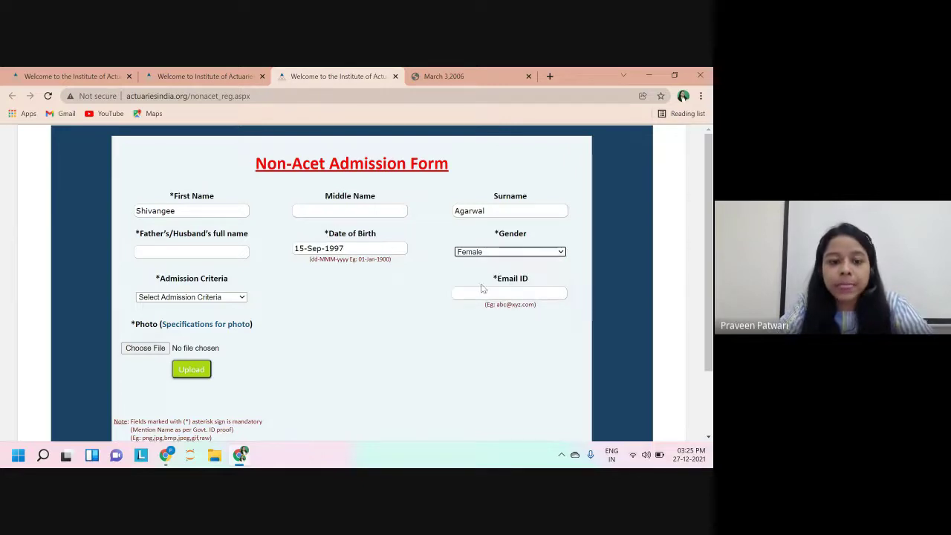
left_click(208, 299)
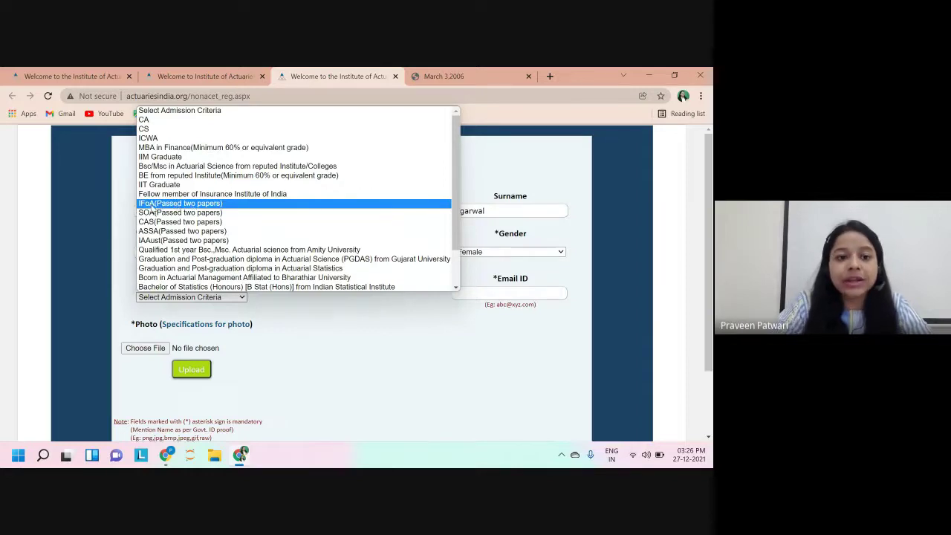
left_click(192, 207)
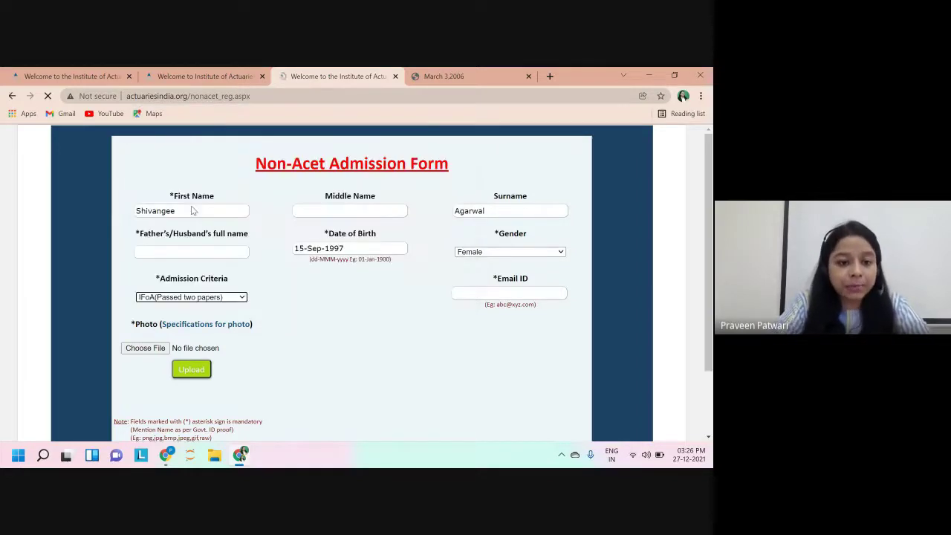
Step: Select the new Membership ID/ARN No. and Email ID fields, dismiss suggestions, and scroll down
left_click(327, 297)
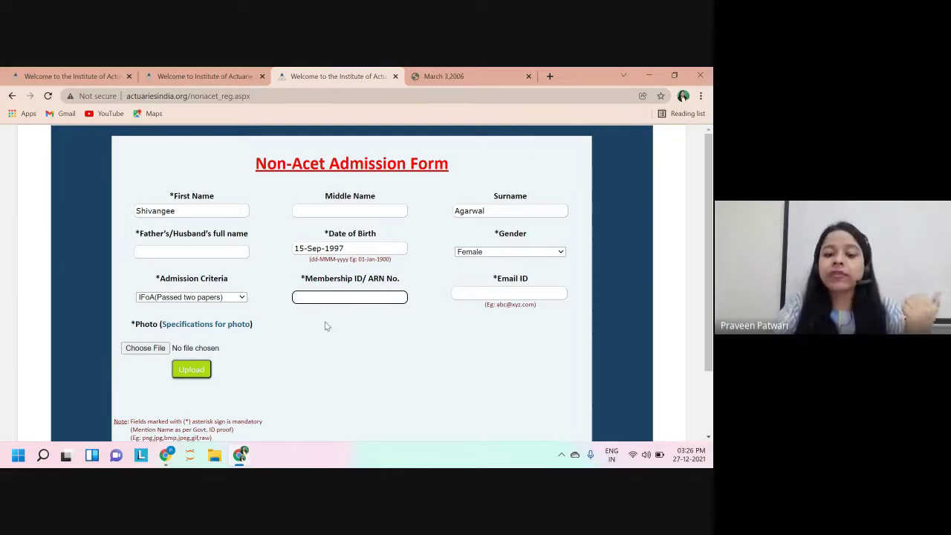
left_click(527, 294)
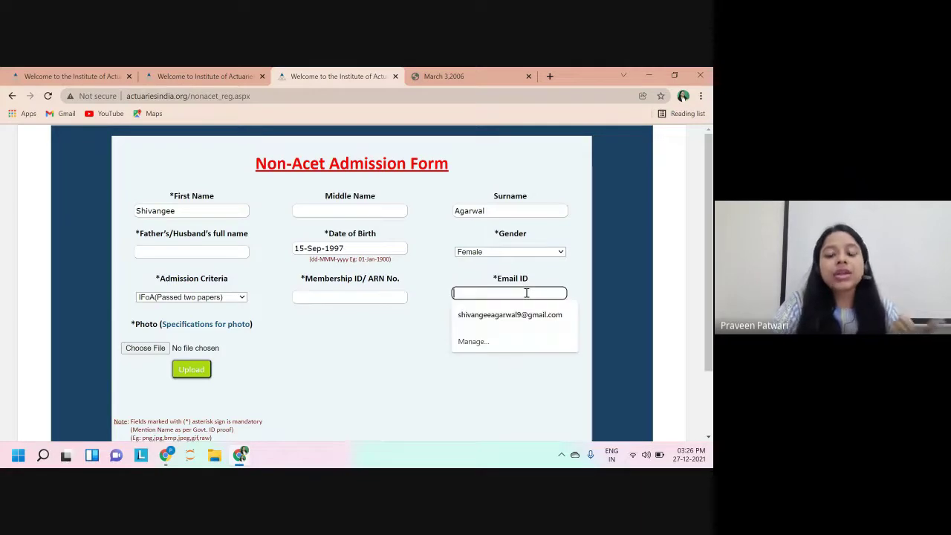
left_click(435, 339)
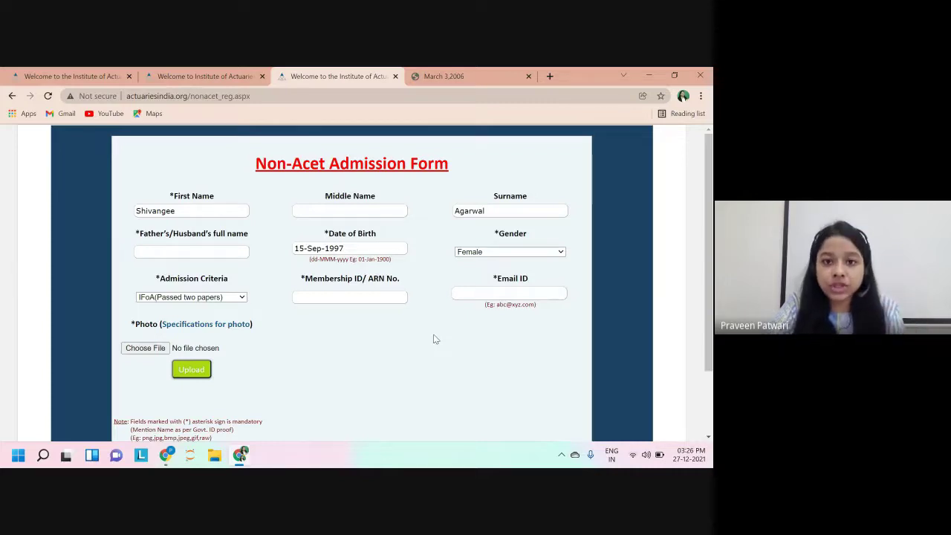
scroll(245, 339, "down", 2)
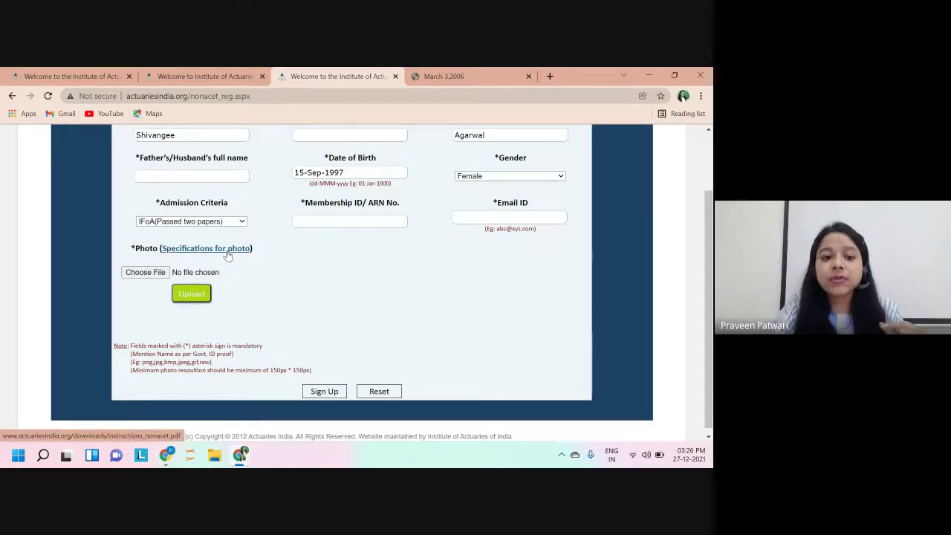
Step: Open the 'Specifications for photo' document instructions_nonacet.pdf
left_click(228, 255)
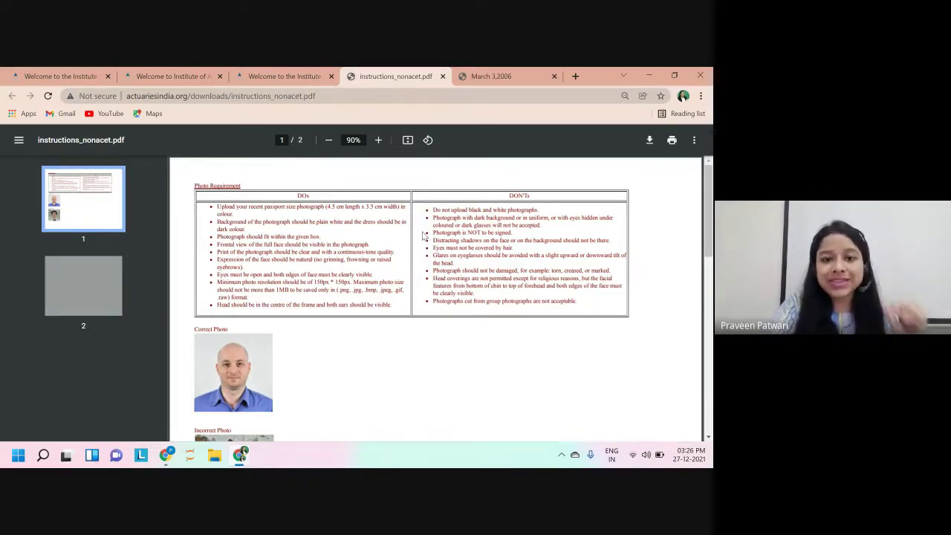
Step: Switch back to the registration form tab
left_click(296, 72)
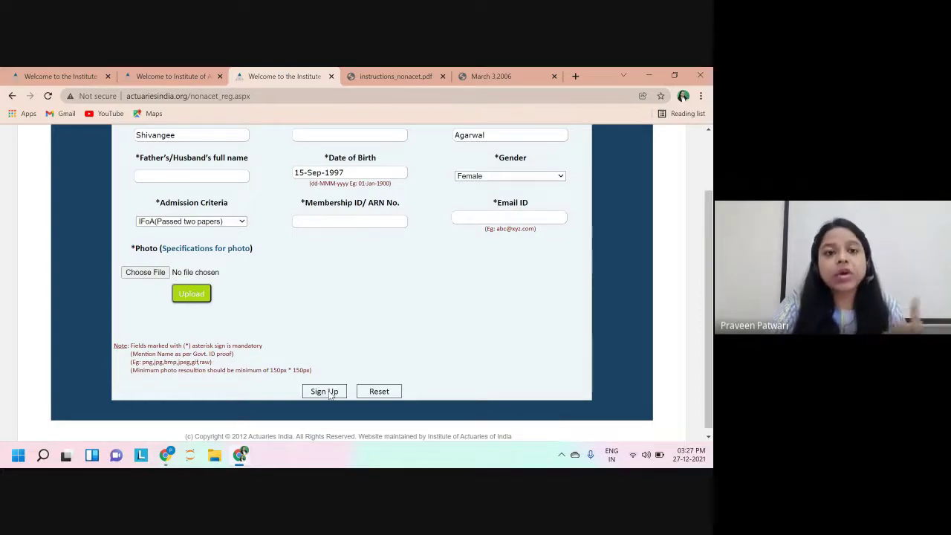
Step: Review the login, admission and form tabs, then return to the admission.aspx tab
left_click(182, 74)
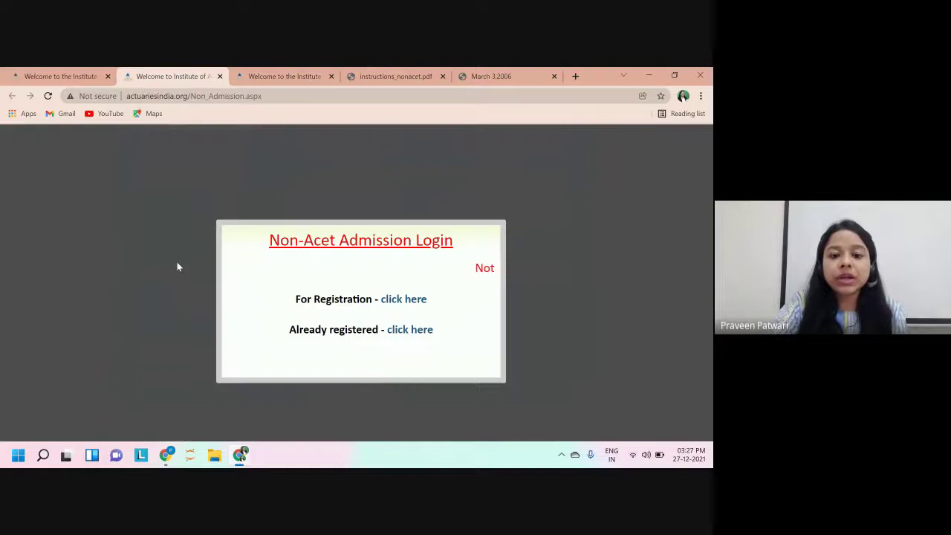
left_click(53, 74)
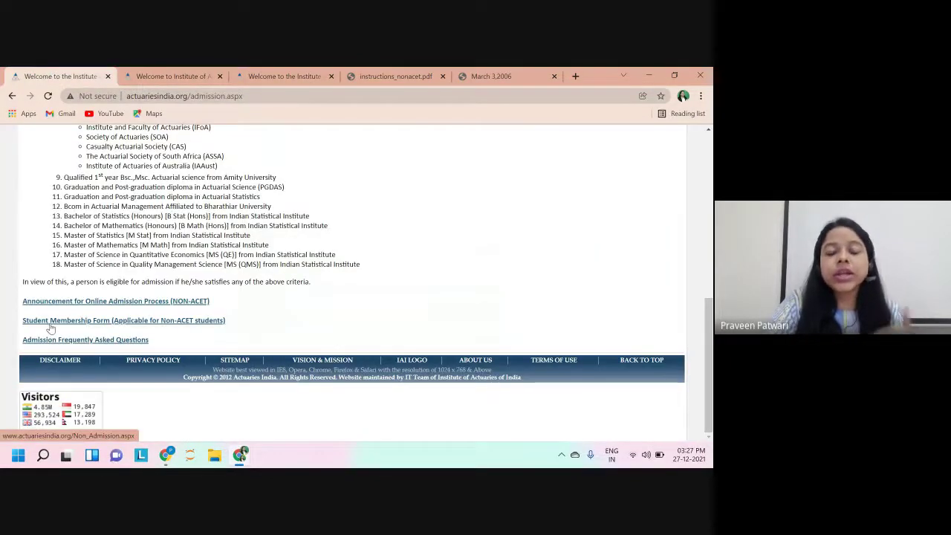
left_click(318, 74)
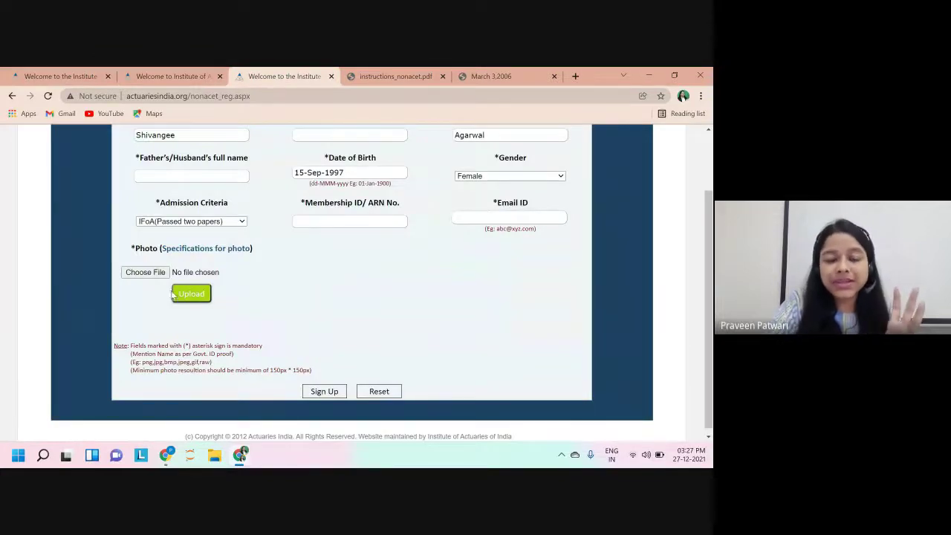
scroll(204, 305, "up", 2)
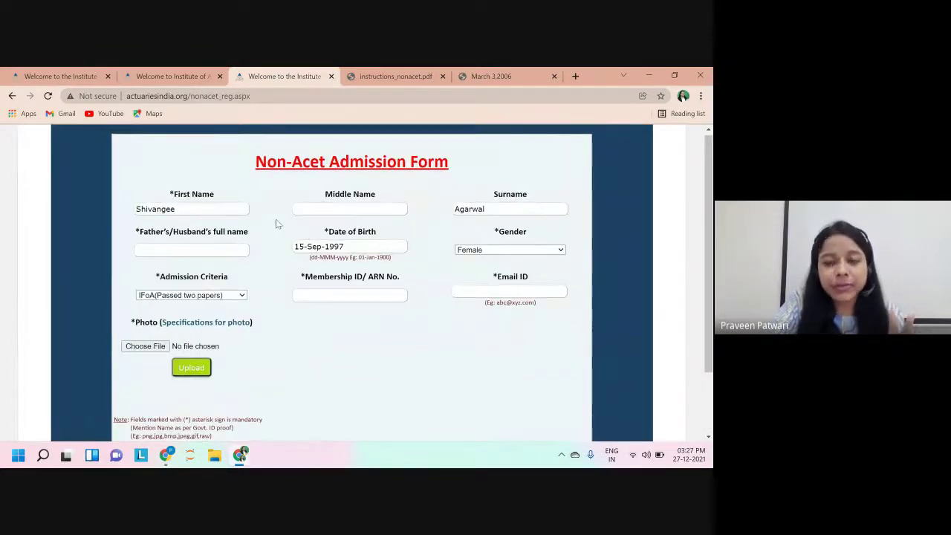
scroll(279, 223, "down", 1)
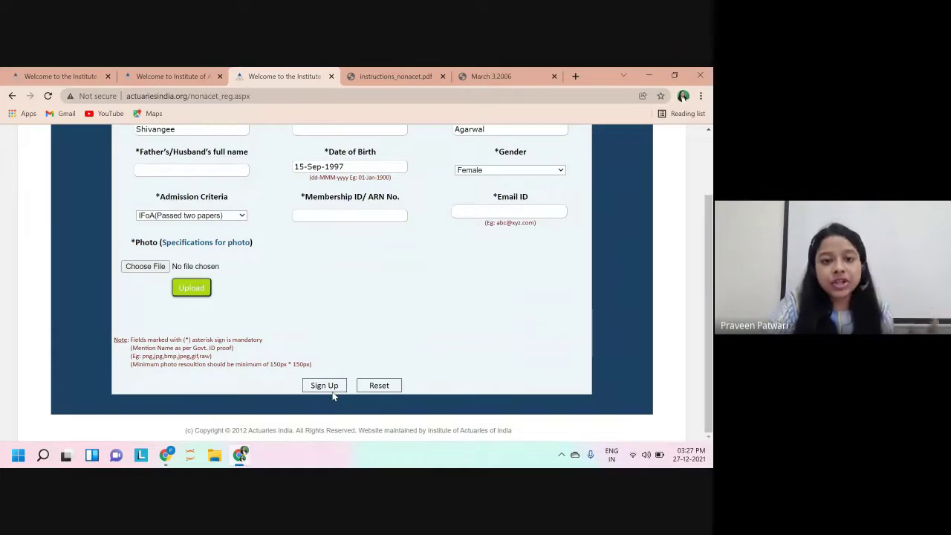
left_click(54, 71)
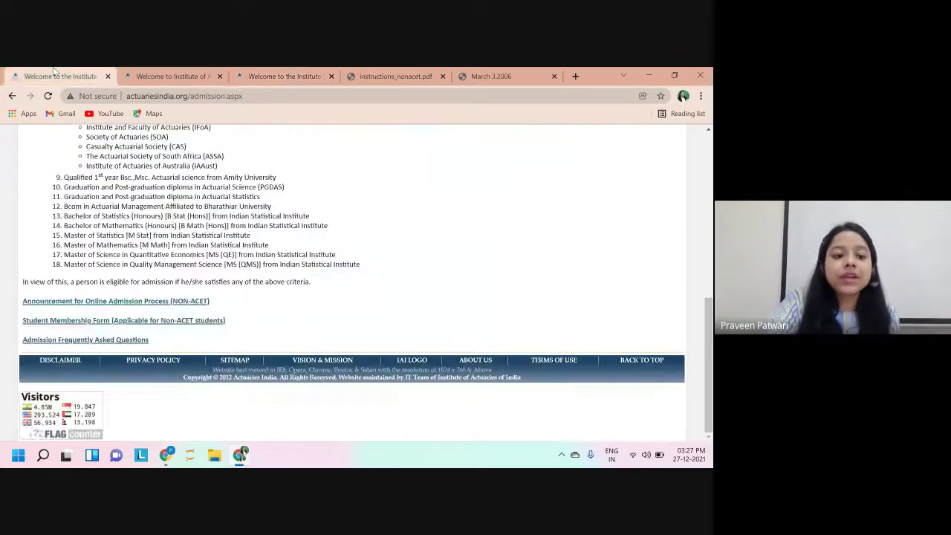
Step: Open the Non-ACET Student Membership Form in a new tab and bring up the Email ID/DOB OTP dialog
left_click(92, 322)
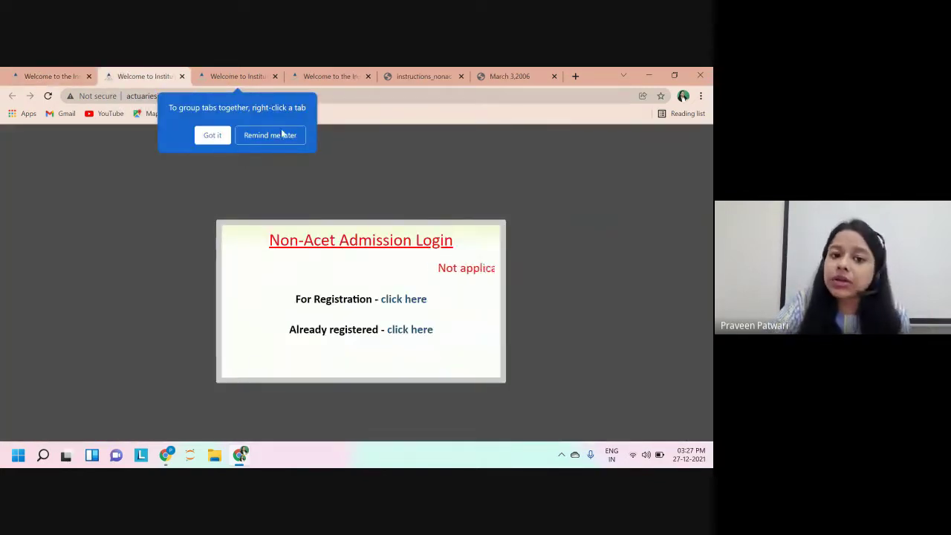
left_click(216, 135)
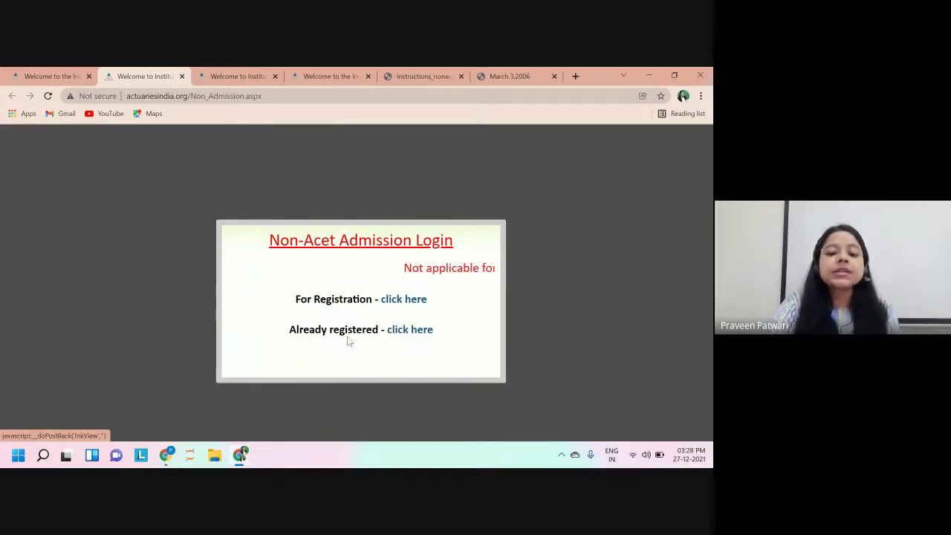
left_click(411, 331)
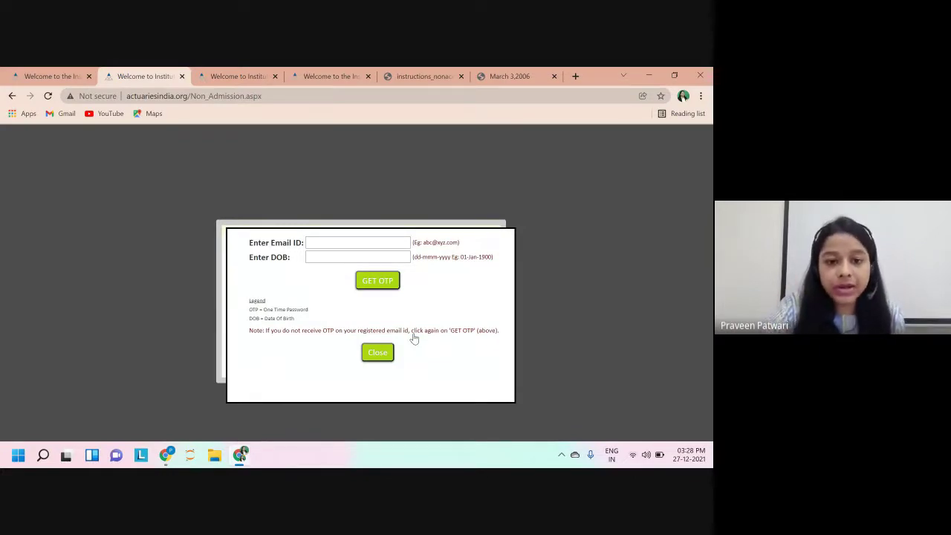
Step: Fill the Email ID field with the saved email address from the browser suggestions
left_click(325, 243)
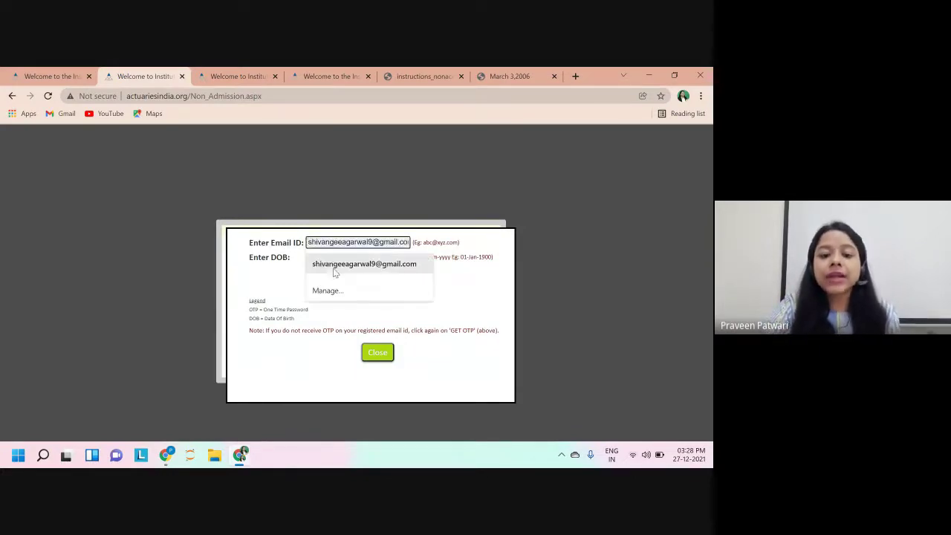
left_click(334, 267)
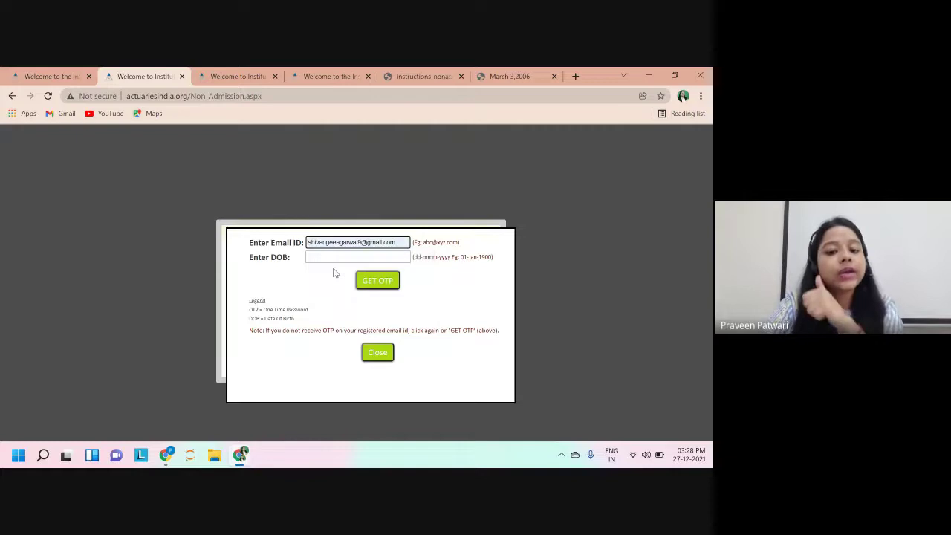
left_click(320, 72)
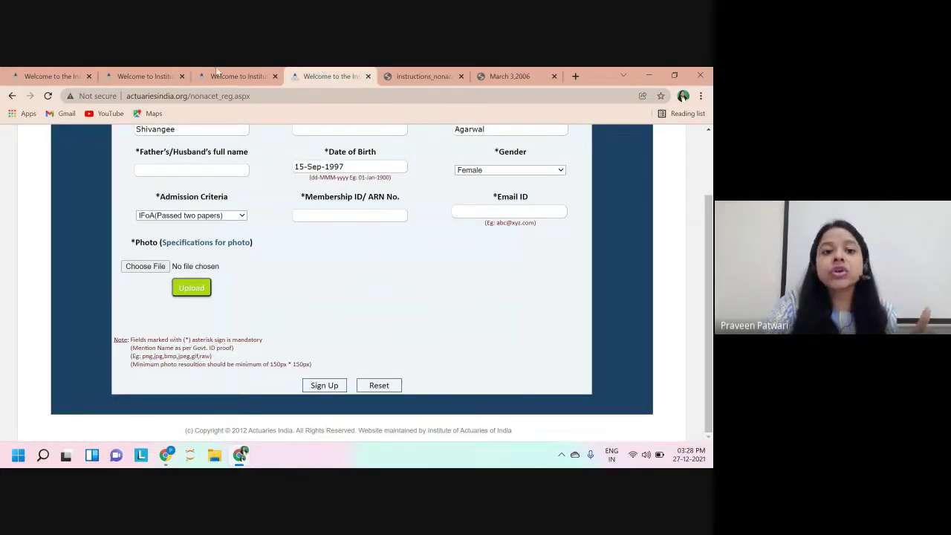
left_click(178, 71)
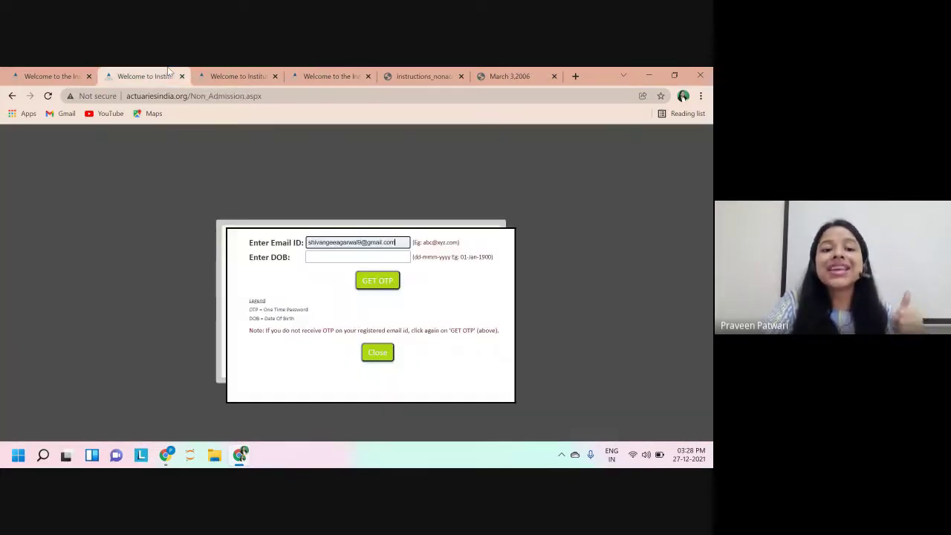
left_click(353, 257)
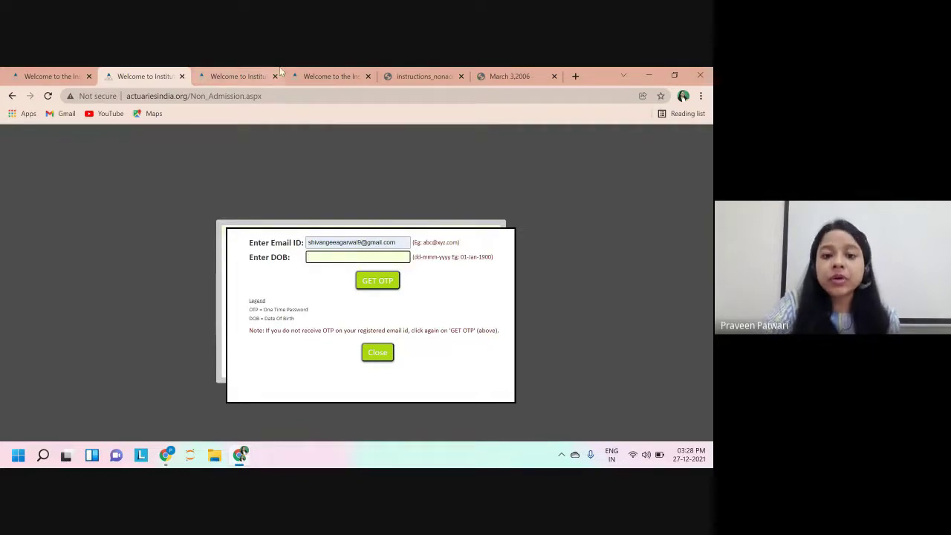
left_click(327, 75)
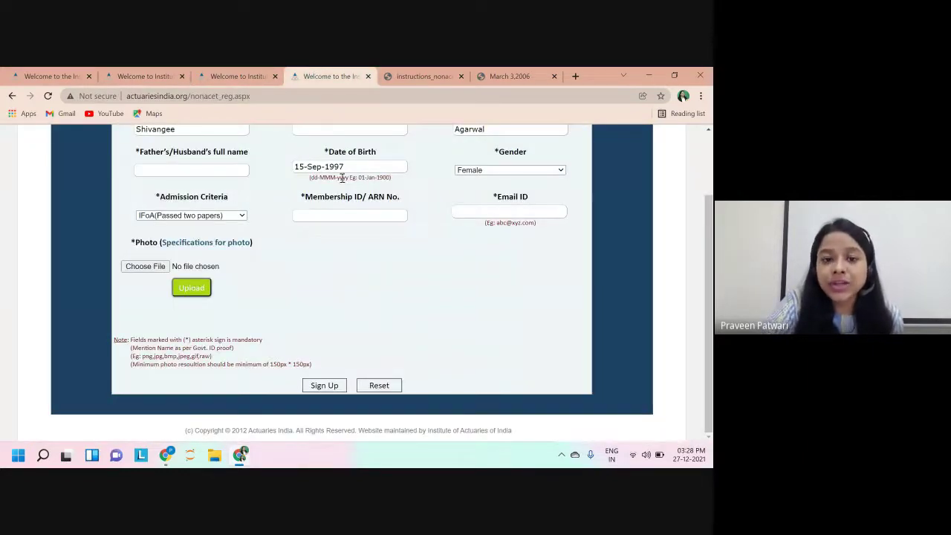
left_click_drag(145, 76, 201, 70)
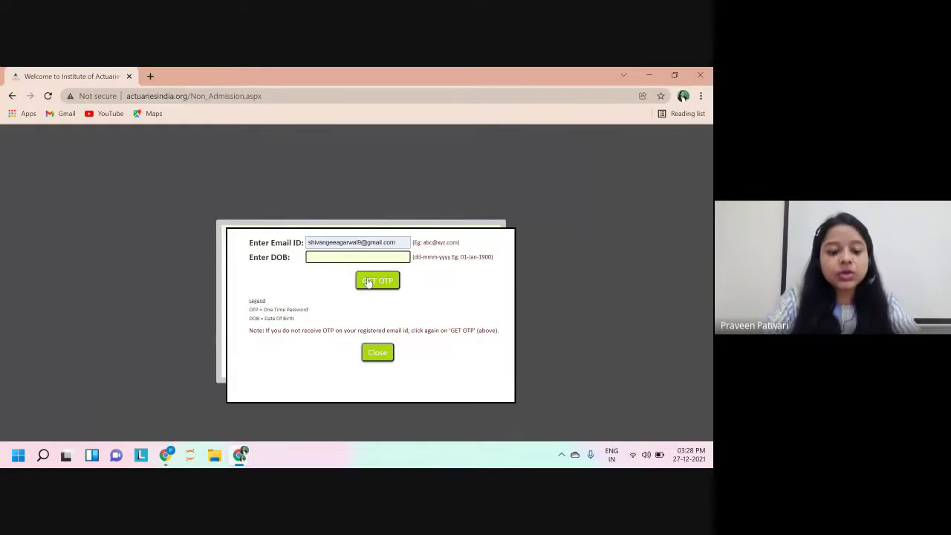
type("15-S")
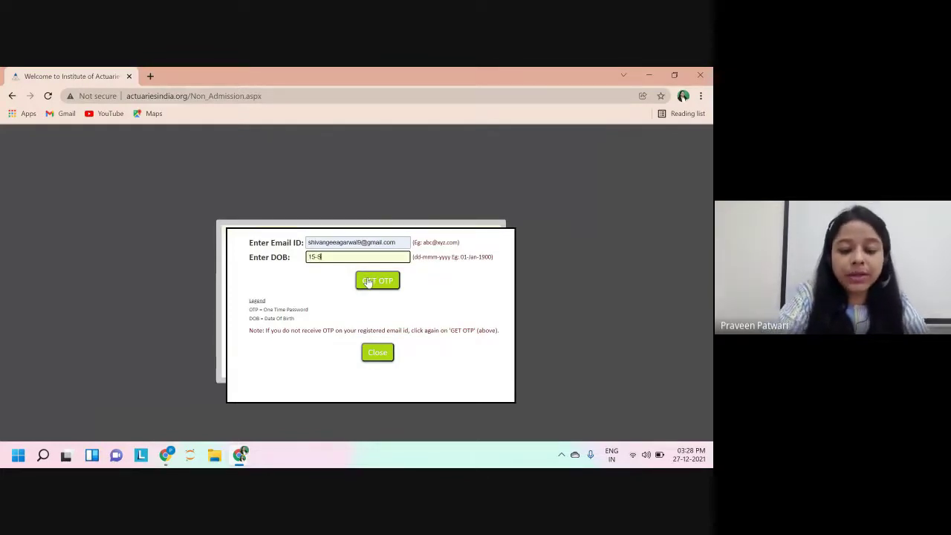
type("ep-")
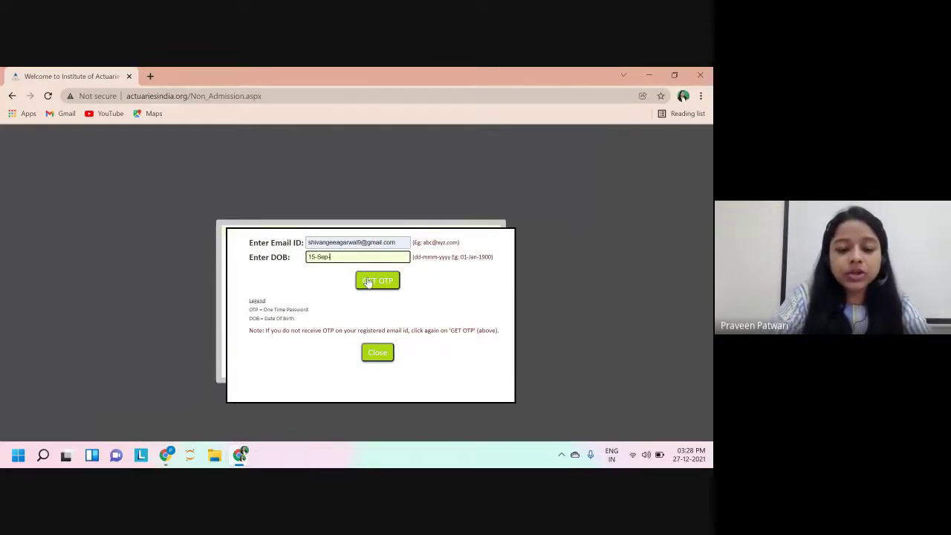
type("2")
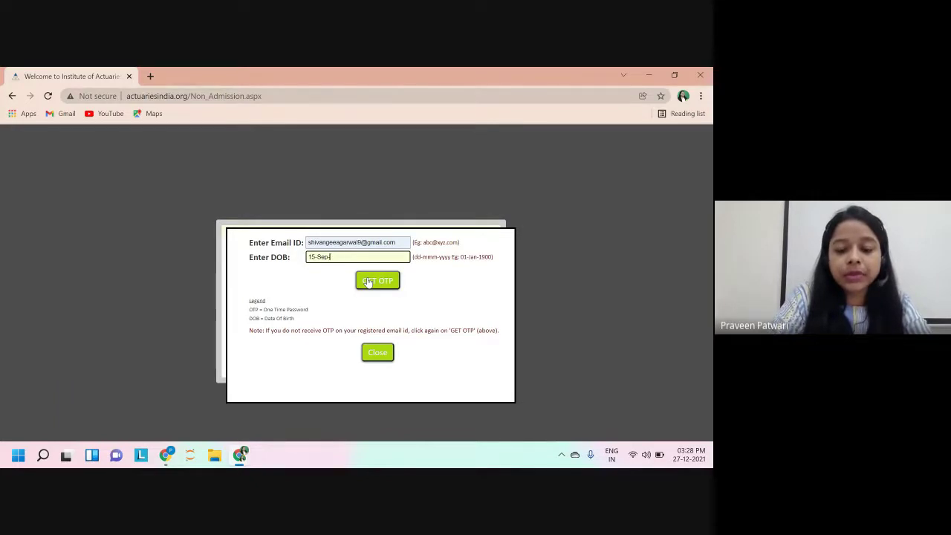
type("1997")
left_click(368, 281)
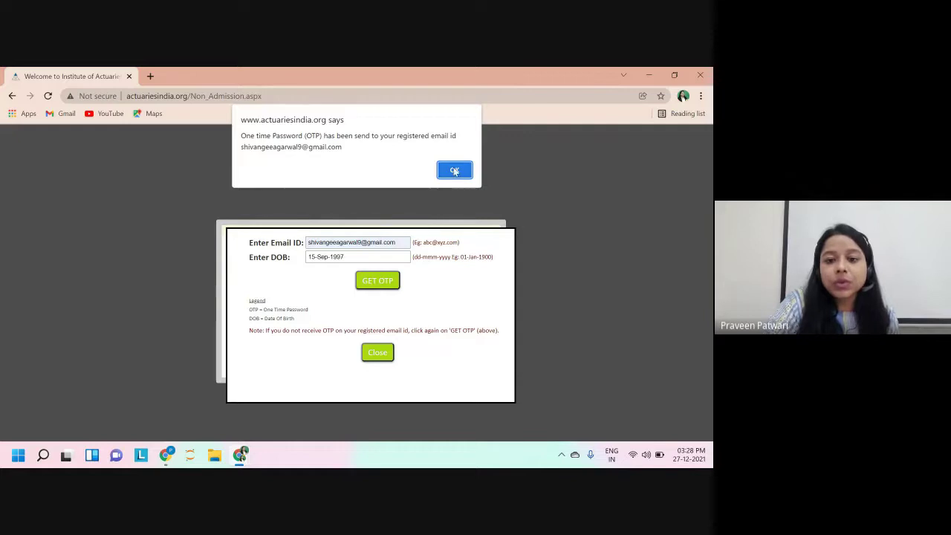
Step: Dismiss the 'OTP has been sent' alert to reveal the Enter OTP field
left_click(453, 170)
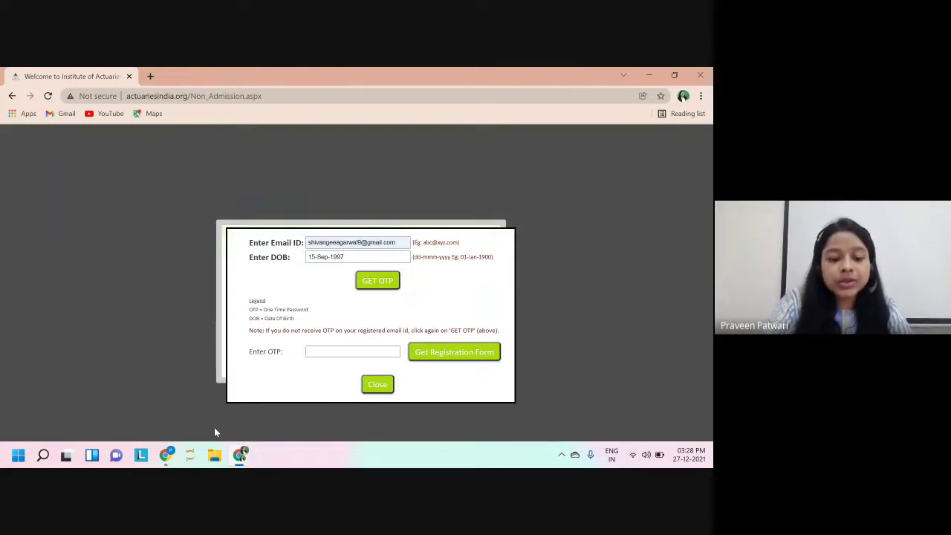
Step: Bring the presented Chrome window with the admission instructions to the front from the taskbar
mouse_move(166, 455)
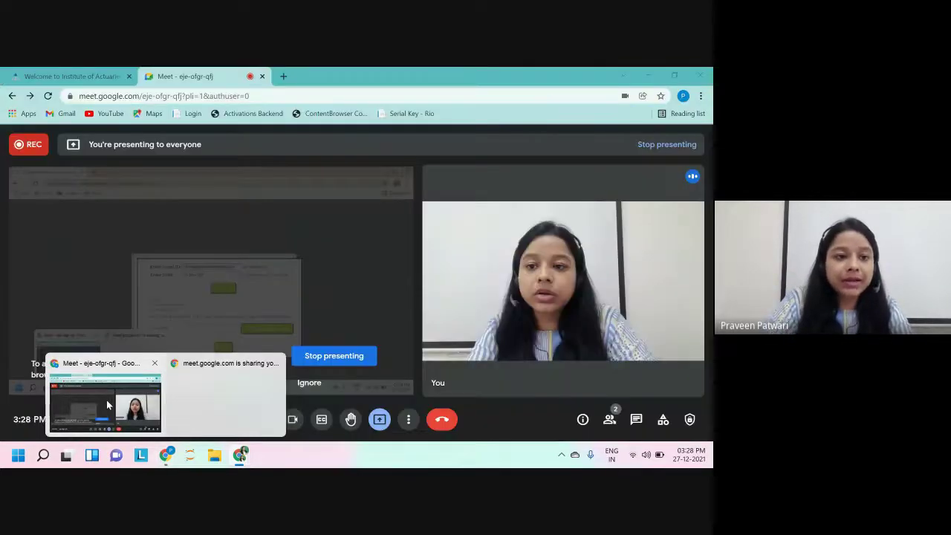
left_click(106, 405)
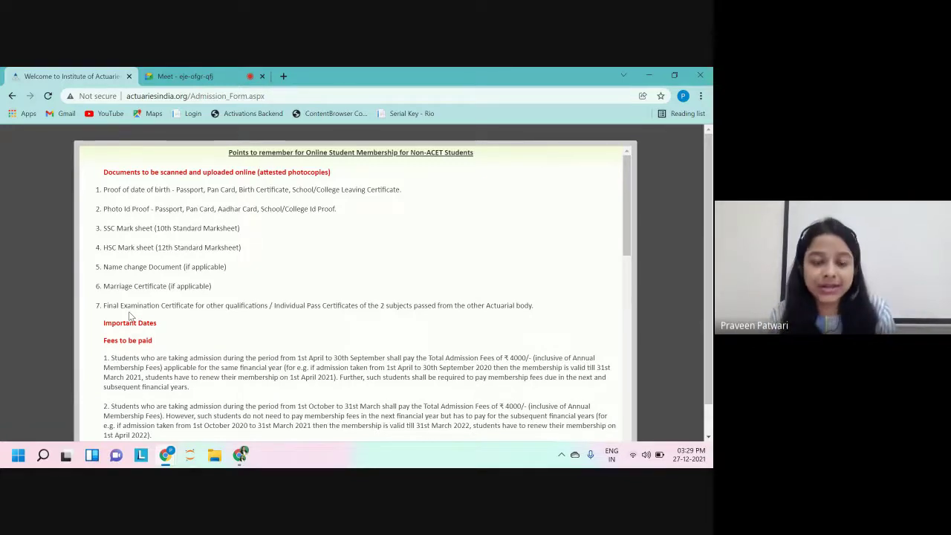
Step: Read through the admission instructions, tick the declaration checkbox, and accept to open the registration form
scroll(128, 316, "down", 3)
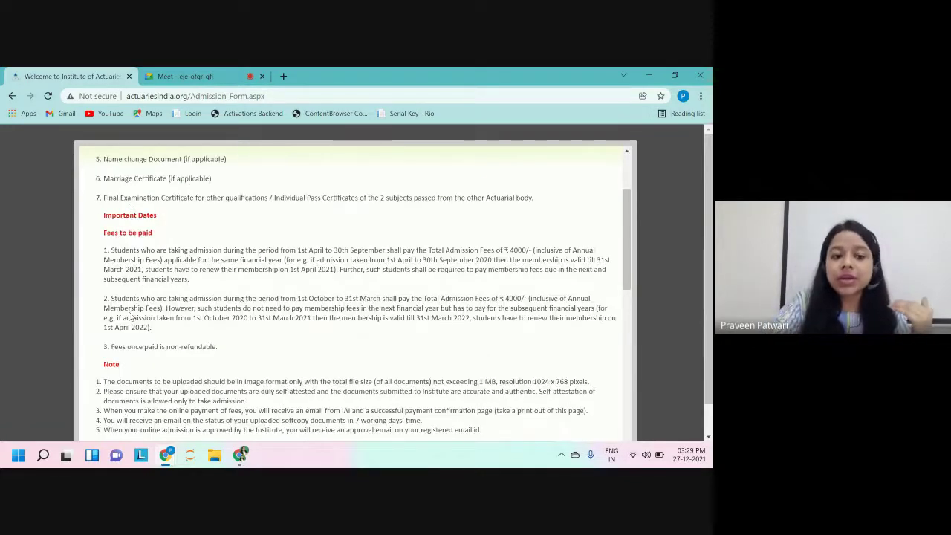
scroll(128, 274, "up", 2)
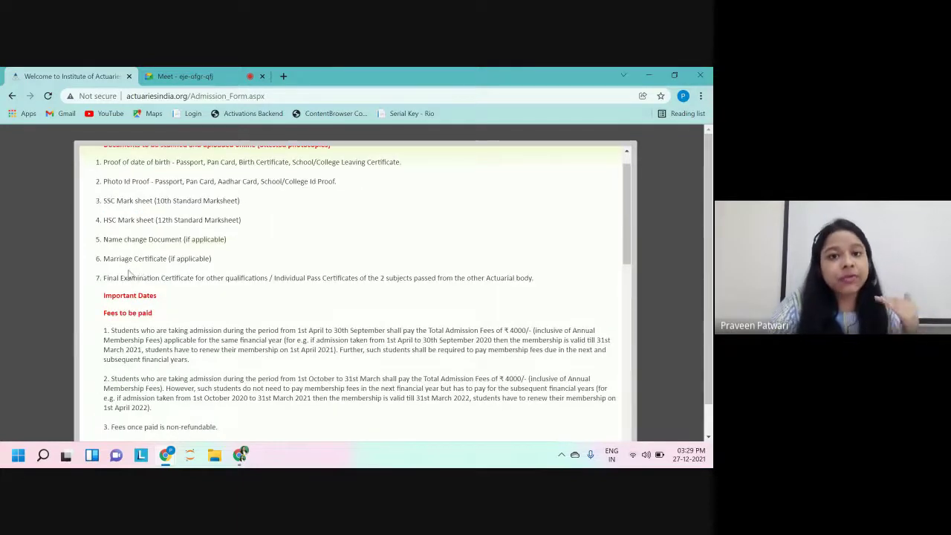
scroll(129, 274, "down", 2)
scroll(128, 272, "down", 1)
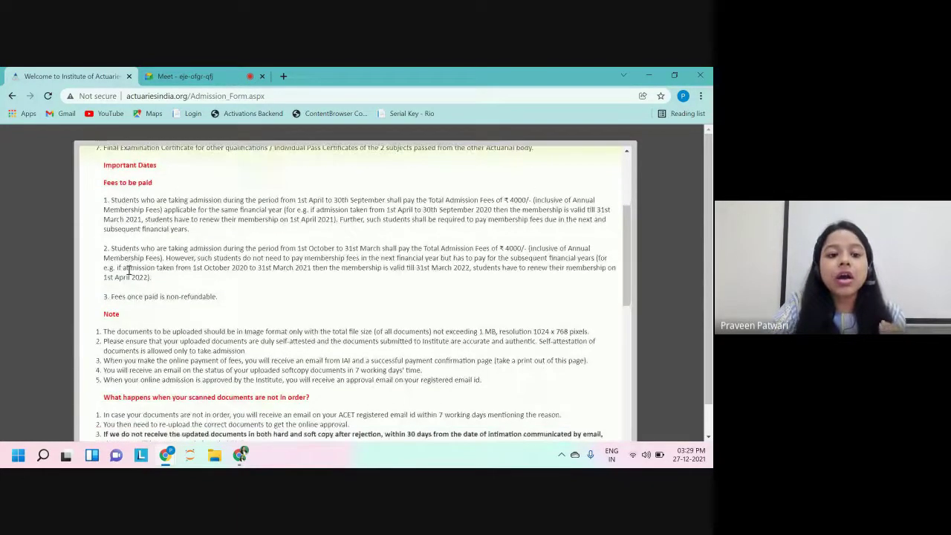
scroll(128, 272, "down", 10)
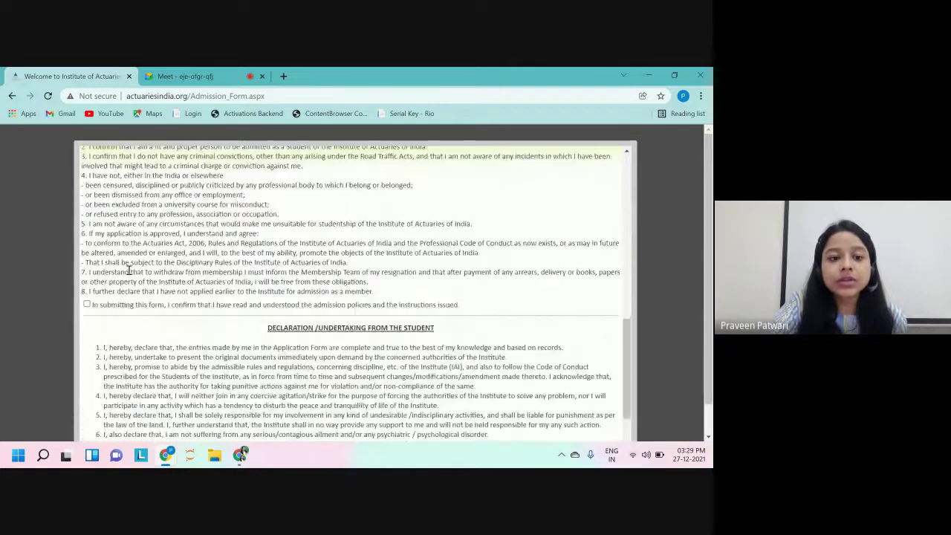
scroll(128, 272, "down", 2)
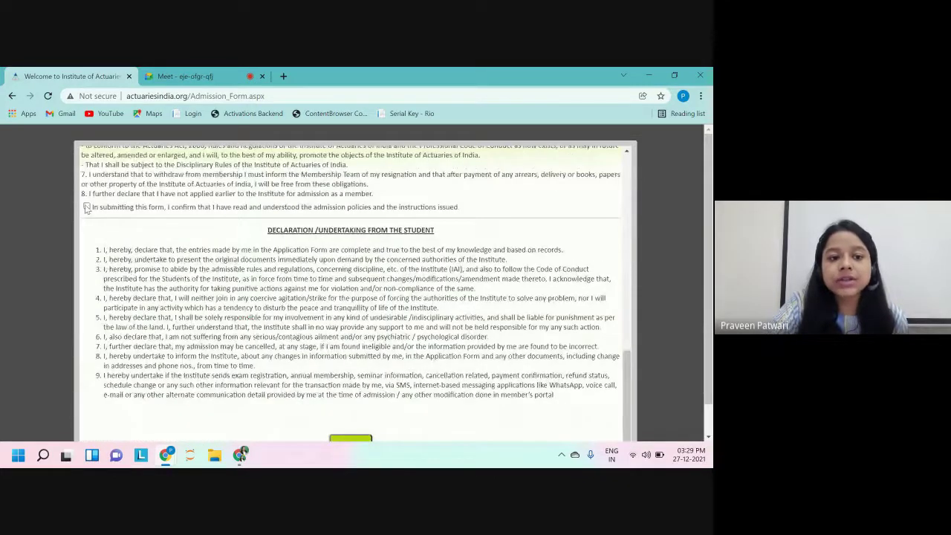
scroll(86, 208, "up", 3)
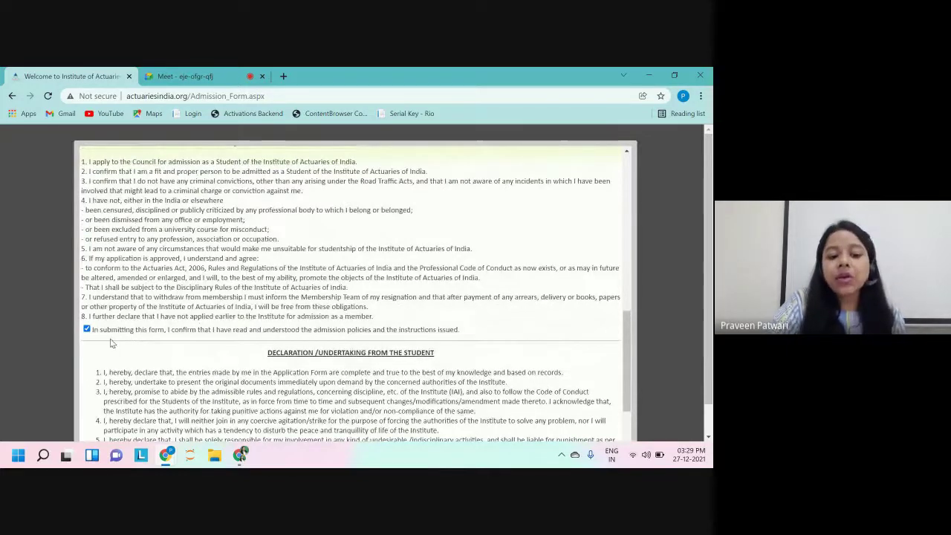
scroll(110, 339, "down", 3)
scroll(110, 339, "down", 1)
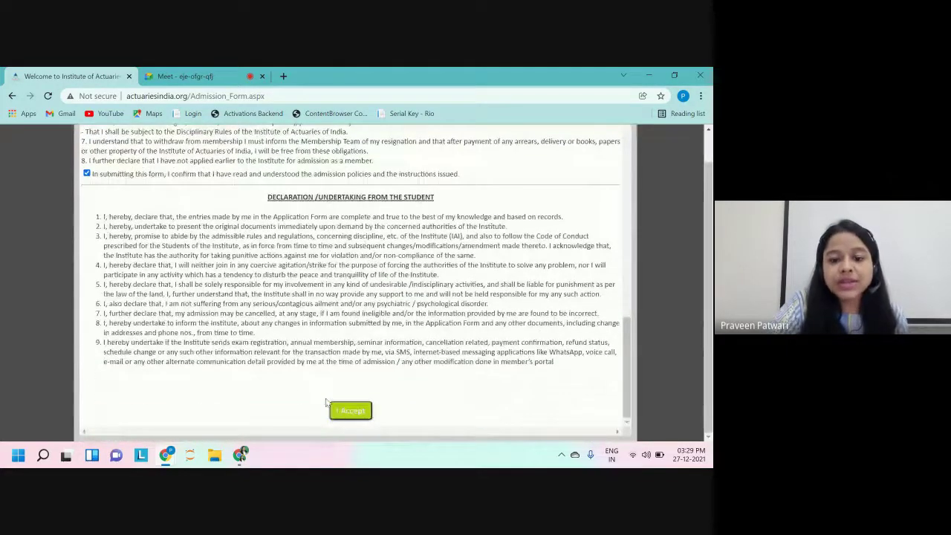
scroll(346, 408, "up", 8)
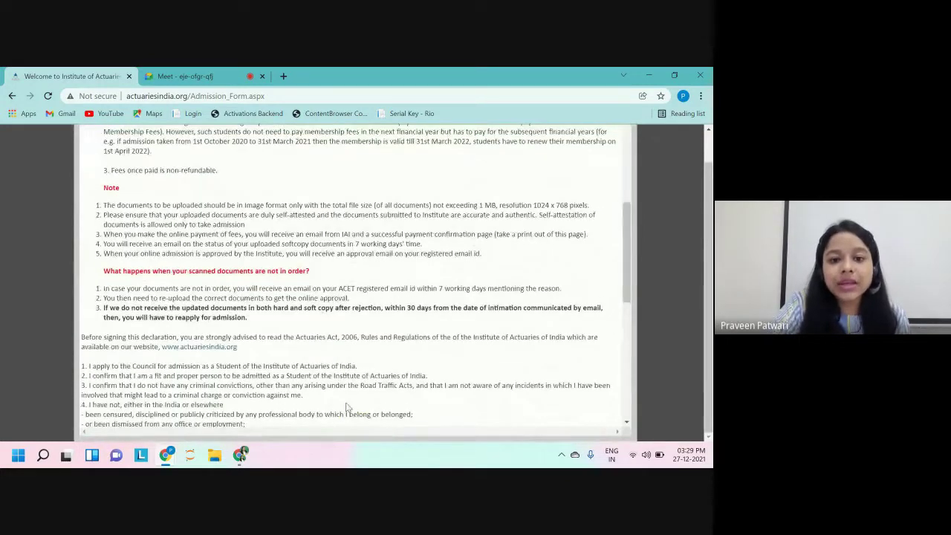
scroll(346, 408, "down", 8)
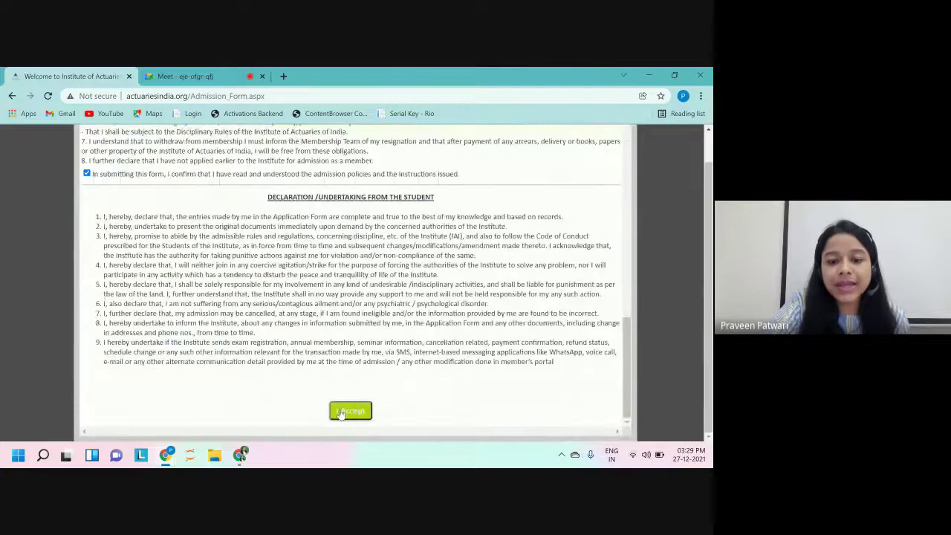
left_click(348, 411)
scroll(342, 414, "down", 2)
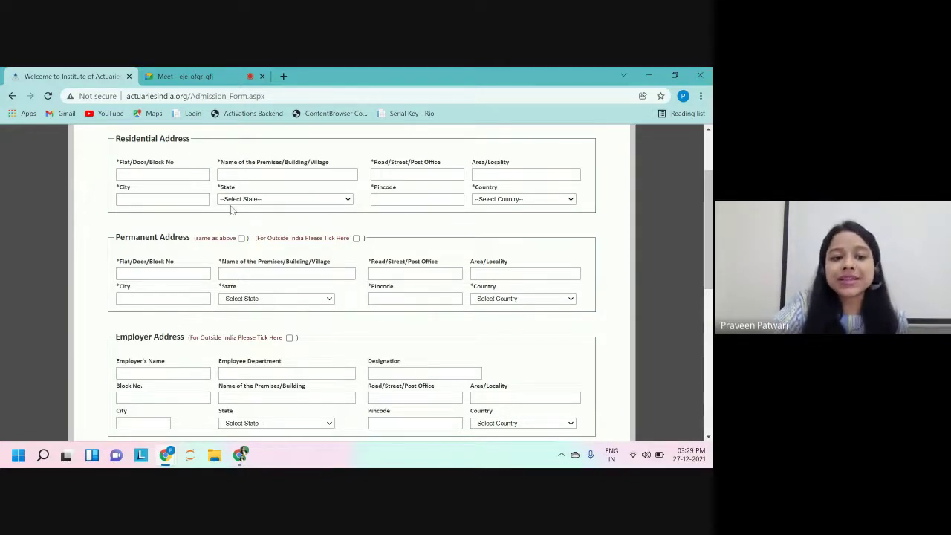
scroll(261, 260, "down", 1)
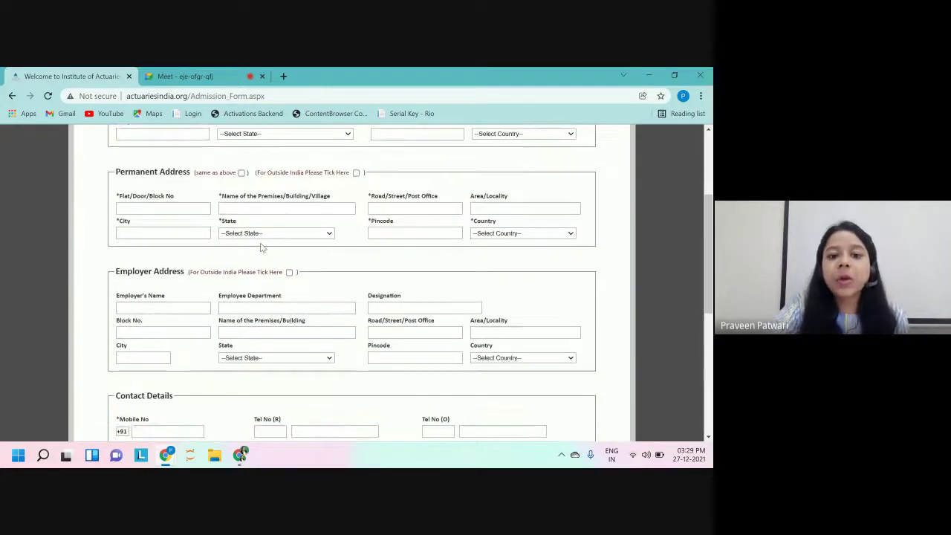
scroll(246, 212, "up", 1)
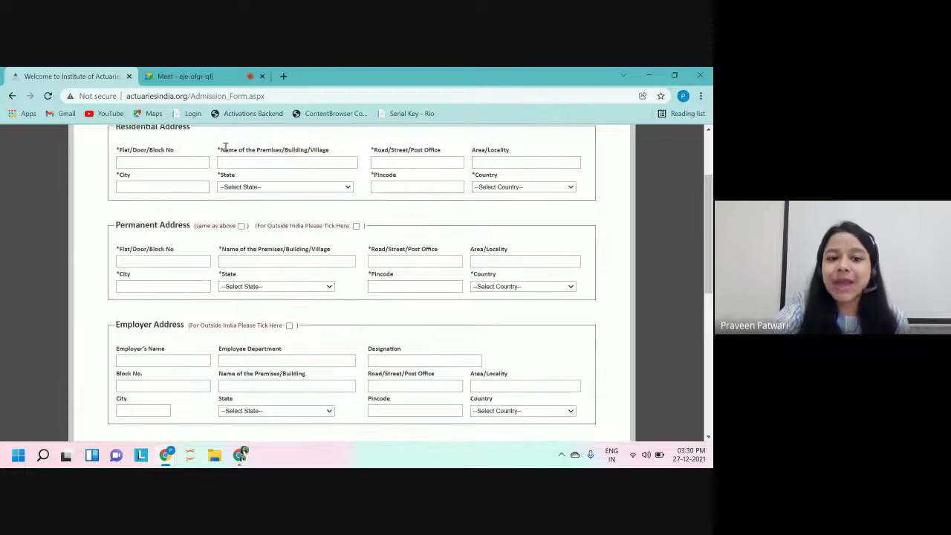
scroll(225, 146, "up", 1)
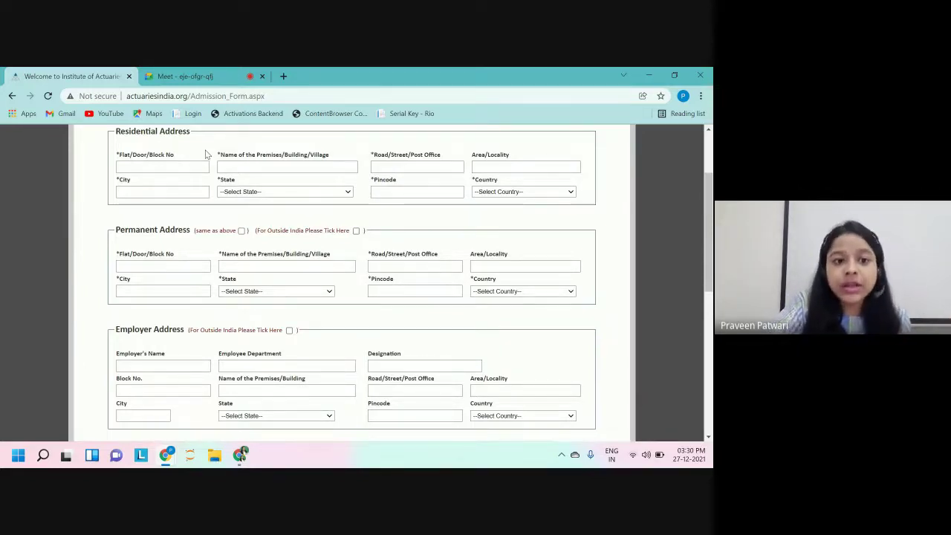
scroll(207, 154, "down", 2)
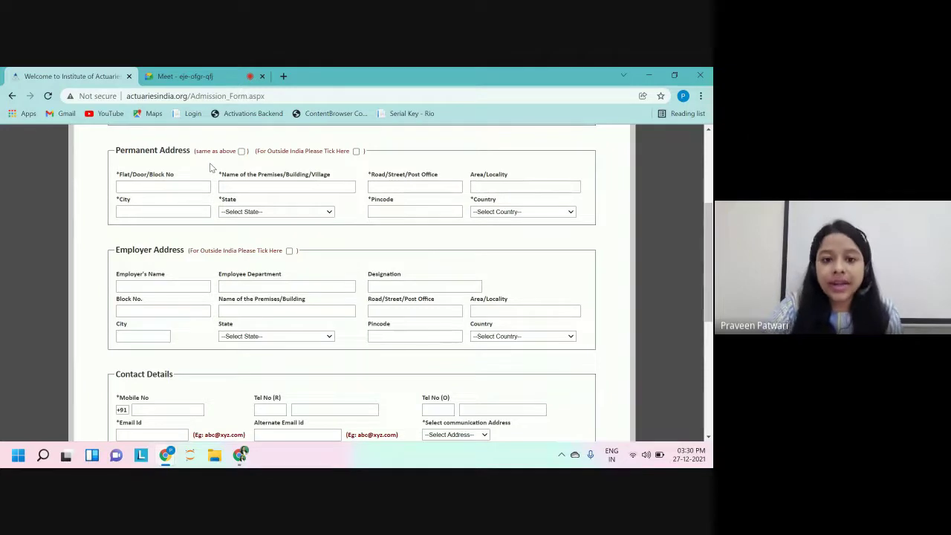
scroll(212, 168, "down", 3)
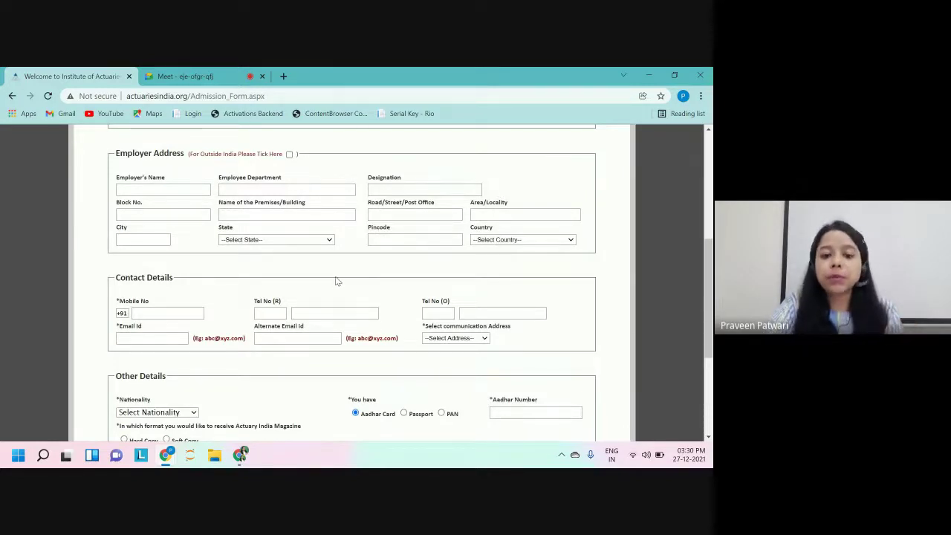
scroll(336, 280, "down", 3)
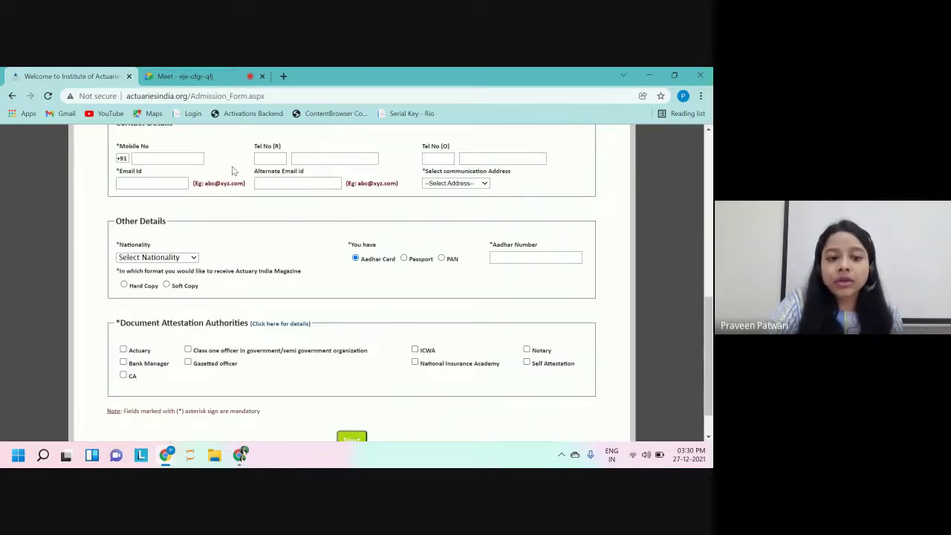
scroll(232, 171, "down", 1)
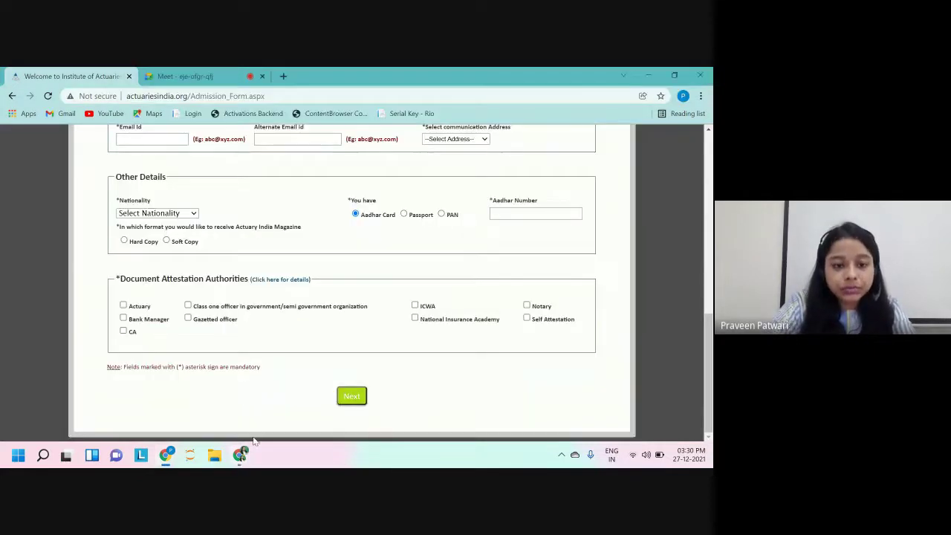
Step: Detach the online admission user manual PDF into its own window and scroll to the documents-to-upload list
mouse_move(165, 454)
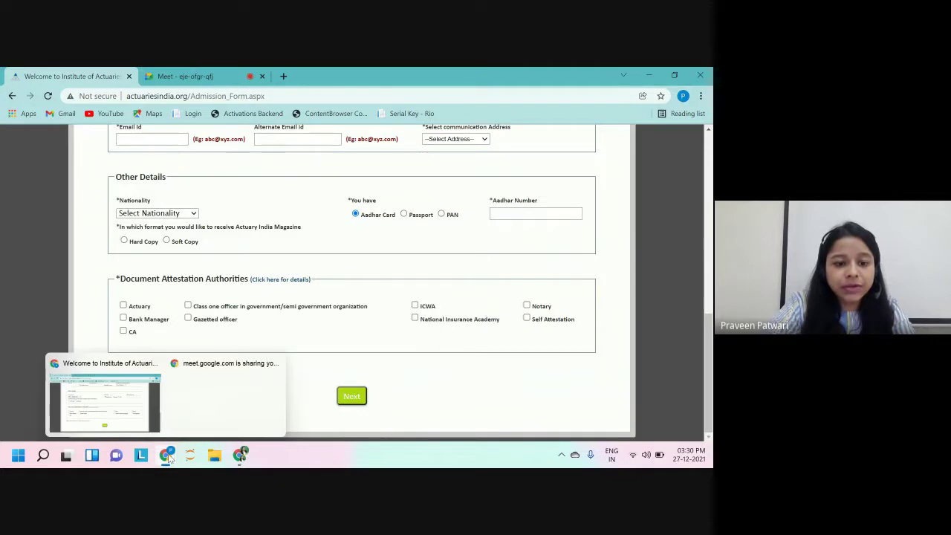
mouse_move(240, 455)
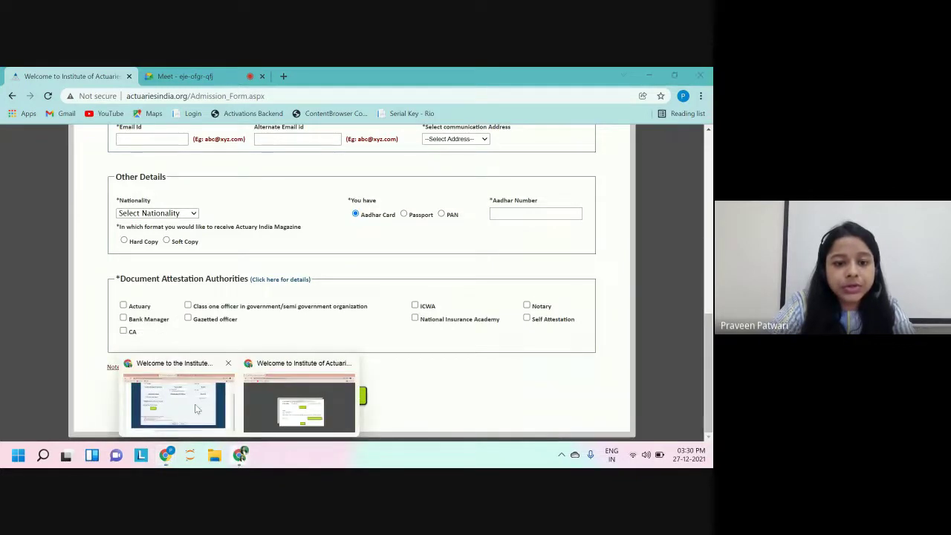
left_click(189, 402)
left_click(483, 76)
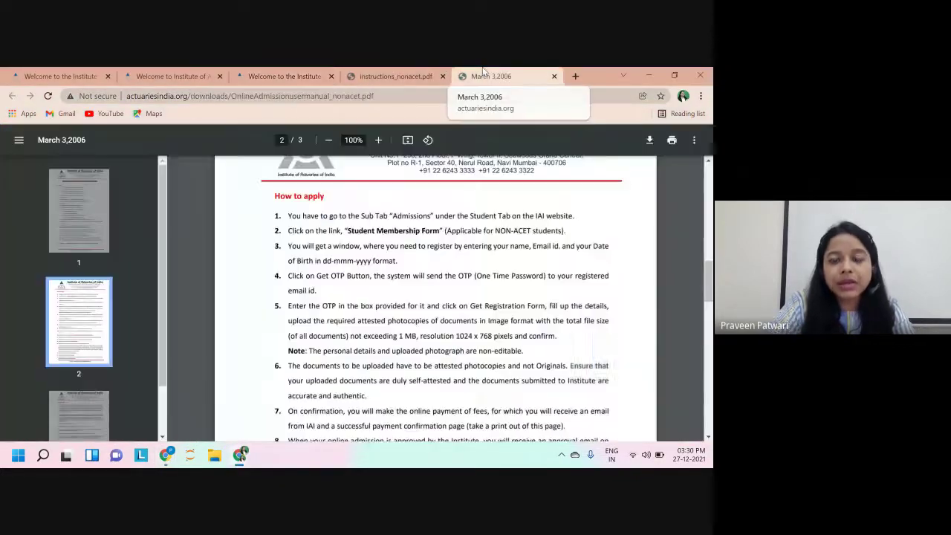
left_click_drag(483, 76, 321, 332)
scroll(321, 332, "down", 5)
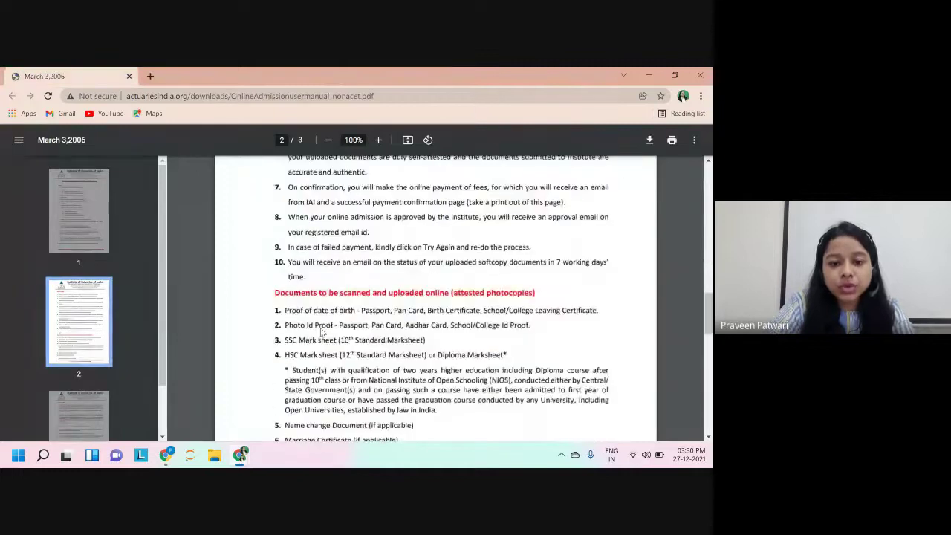